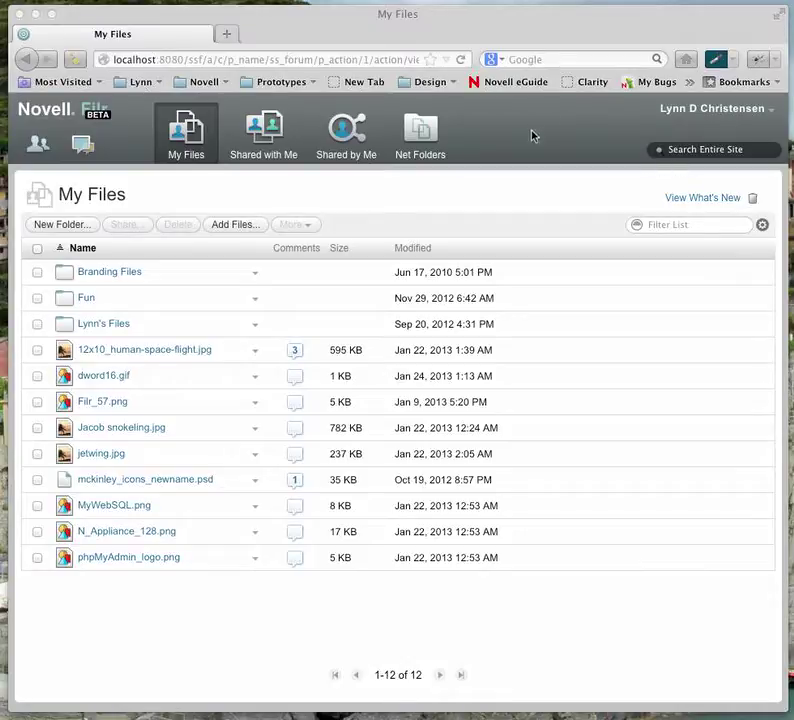
- Open the account dropdown under the user name at the top right of My Files
{"action": "left_click", "coordinate": [689, 116]}
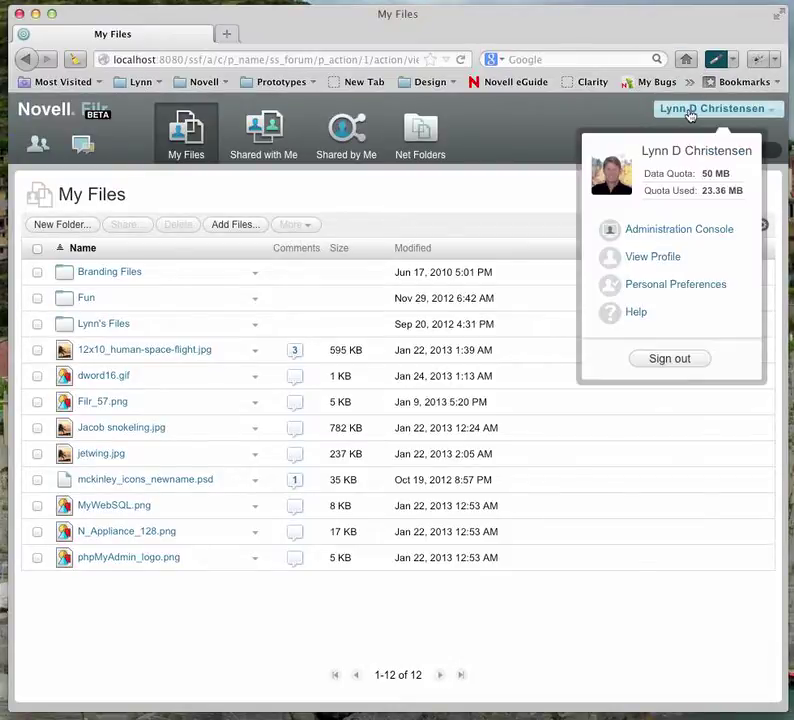
- Sign out, then sign back in with the administrator user ID and password
{"action": "left_click", "coordinate": [675, 362]}
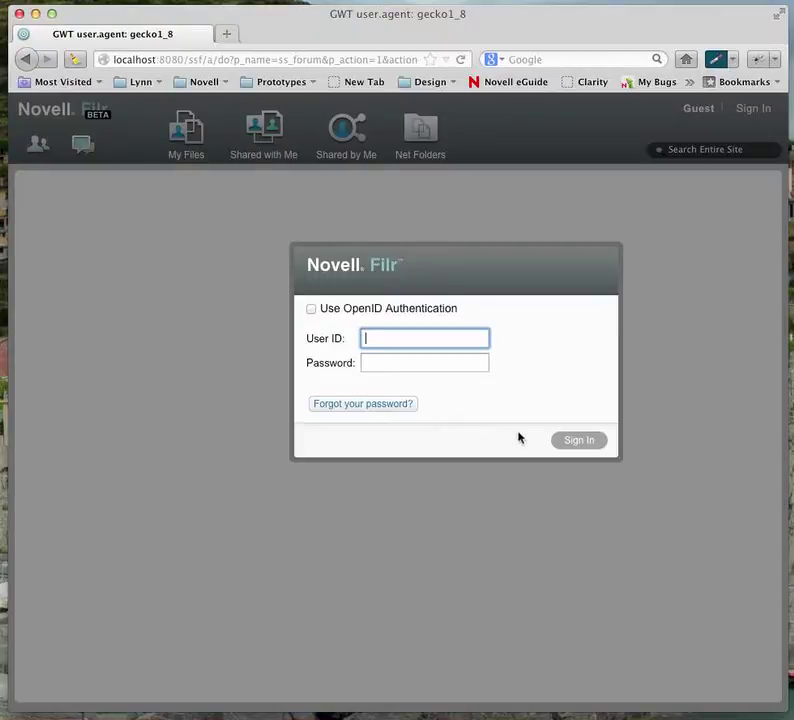
{"action": "type", "text": "admin"}
{"action": "left_click", "coordinate": [424, 362]}
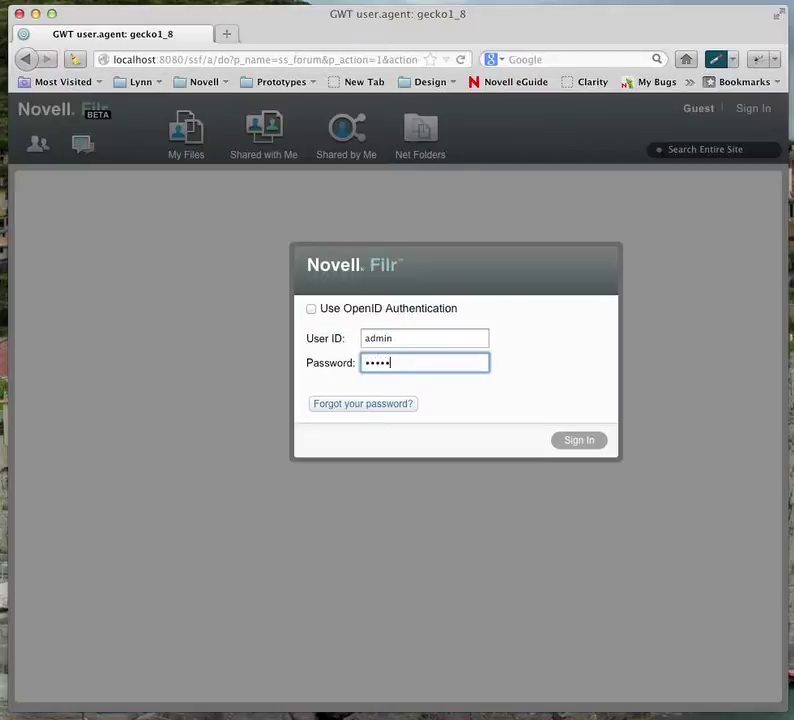
{"action": "key", "text": "Return"}
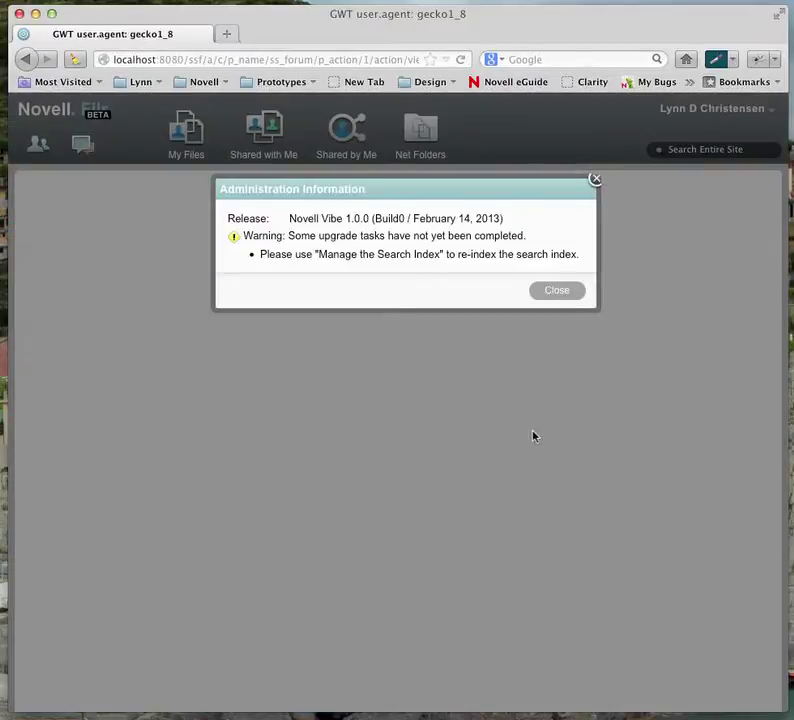
- Dismiss the notices, enter the Administration Console from the user menu, and open Site Branding
{"action": "left_click", "coordinate": [557, 293]}
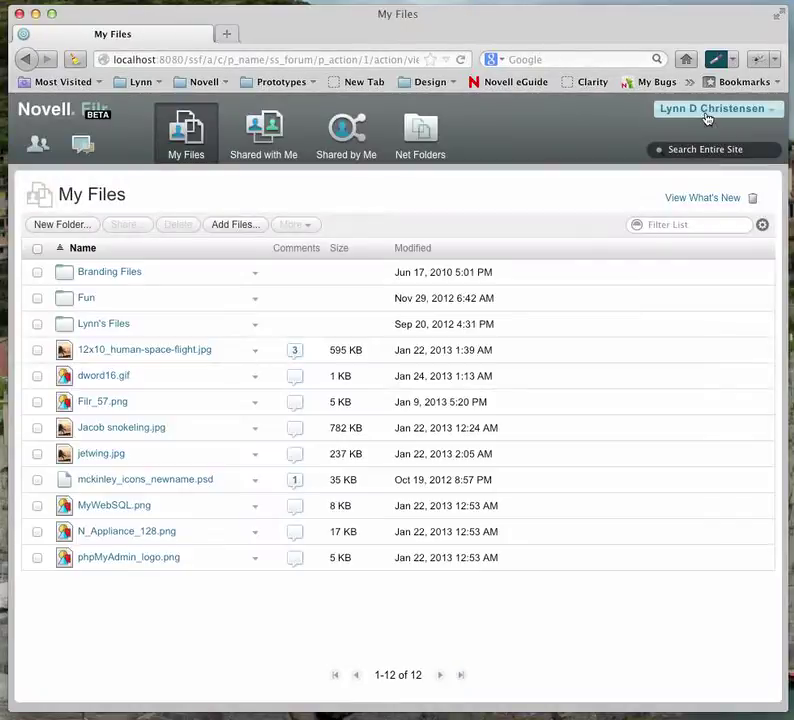
{"action": "left_click", "coordinate": [706, 112]}
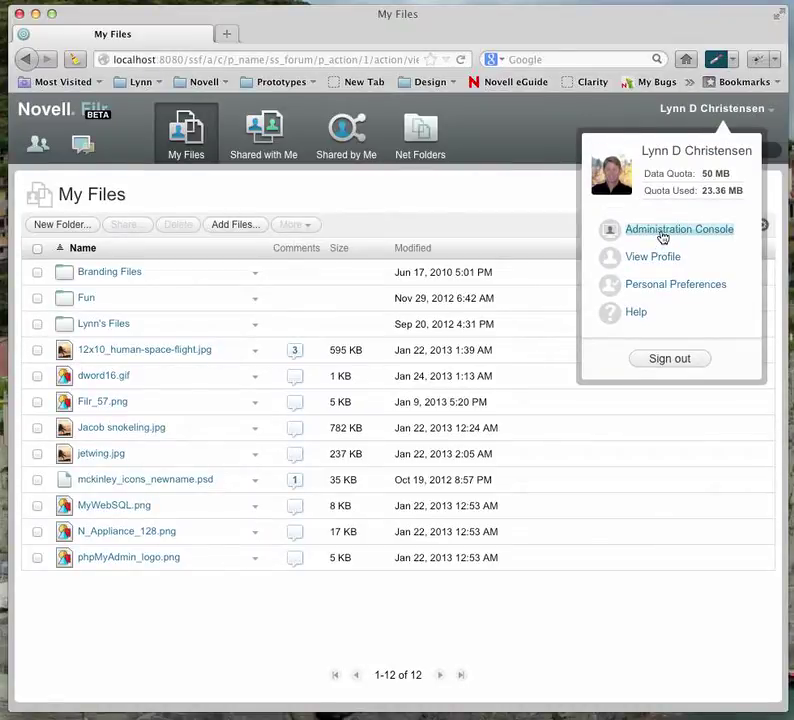
{"action": "left_click", "coordinate": [662, 232]}
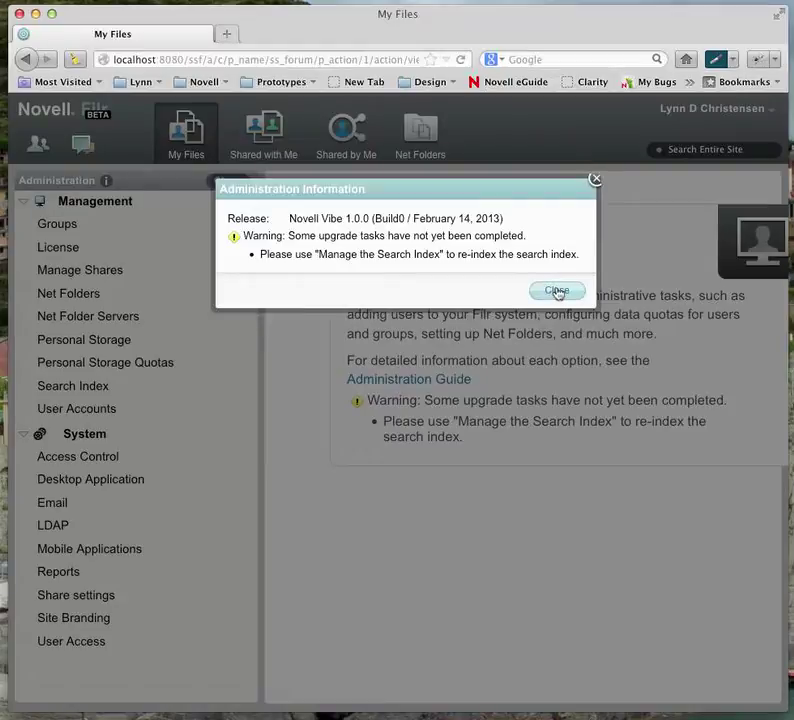
{"action": "left_click", "coordinate": [557, 291]}
{"action": "left_click", "coordinate": [105, 595]}
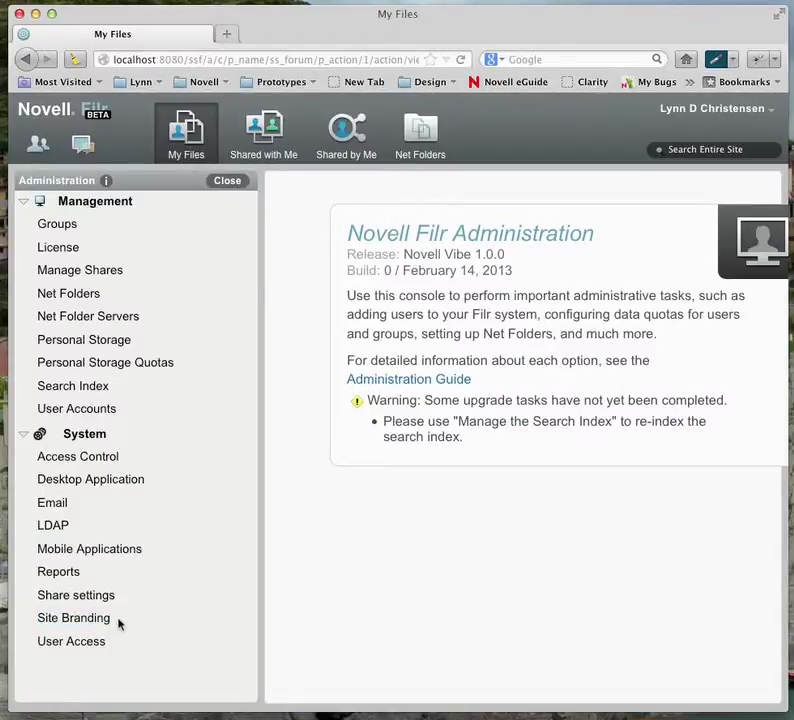
{"action": "left_click", "coordinate": [83, 622]}
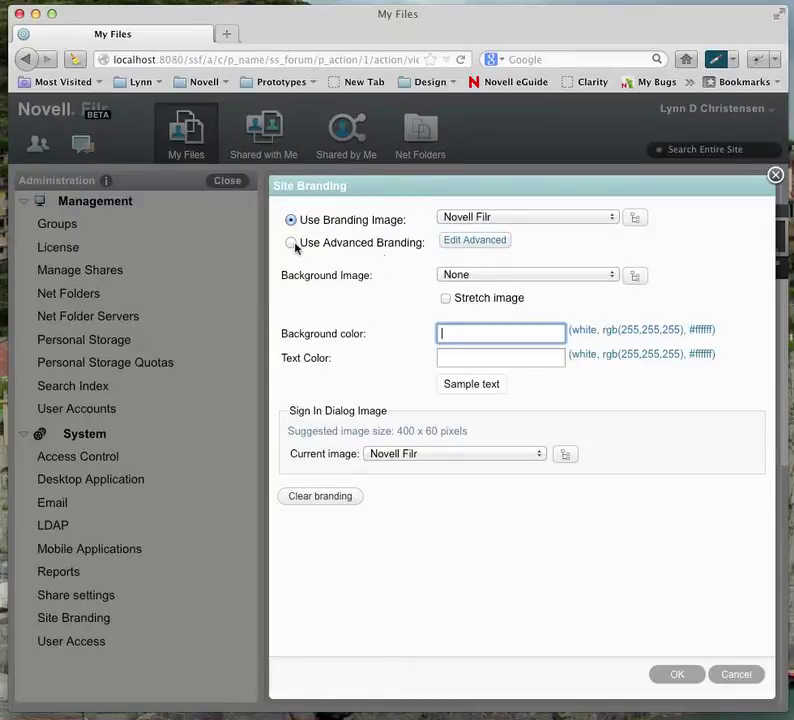
- Set Branding Image to None and prepare four background-image attachment rows
{"action": "left_click", "coordinate": [516, 220]}
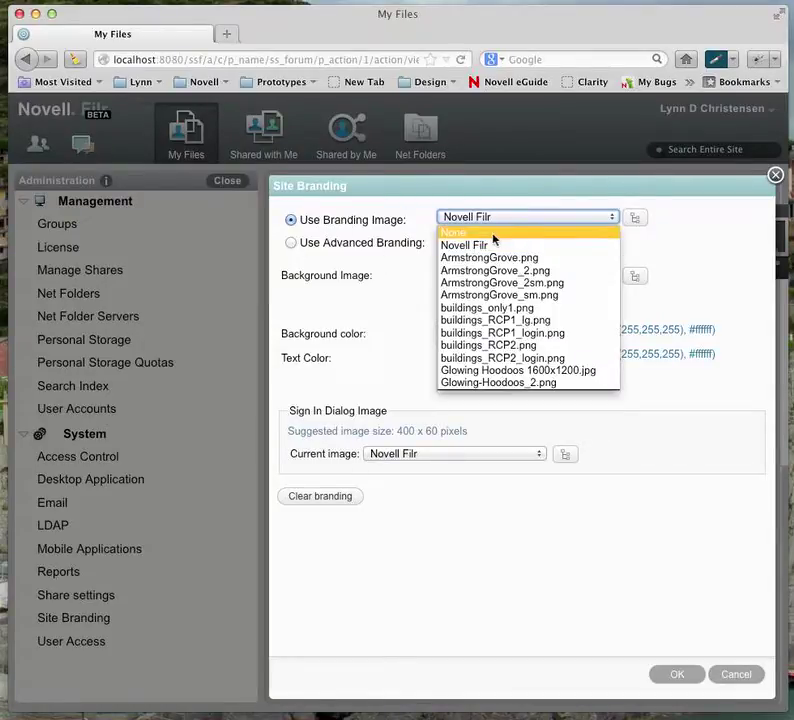
{"action": "left_click", "coordinate": [459, 233]}
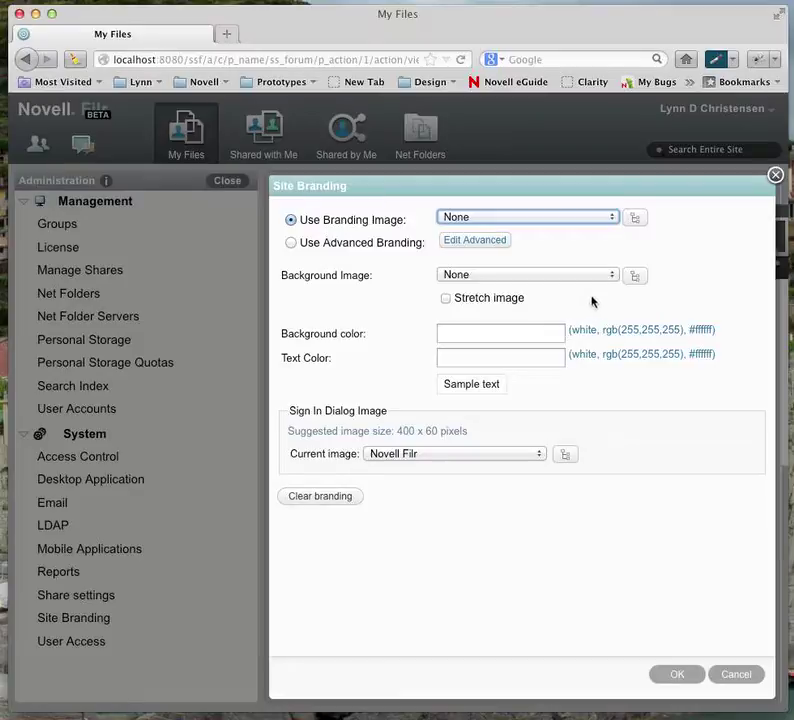
{"action": "left_click", "coordinate": [636, 275]}
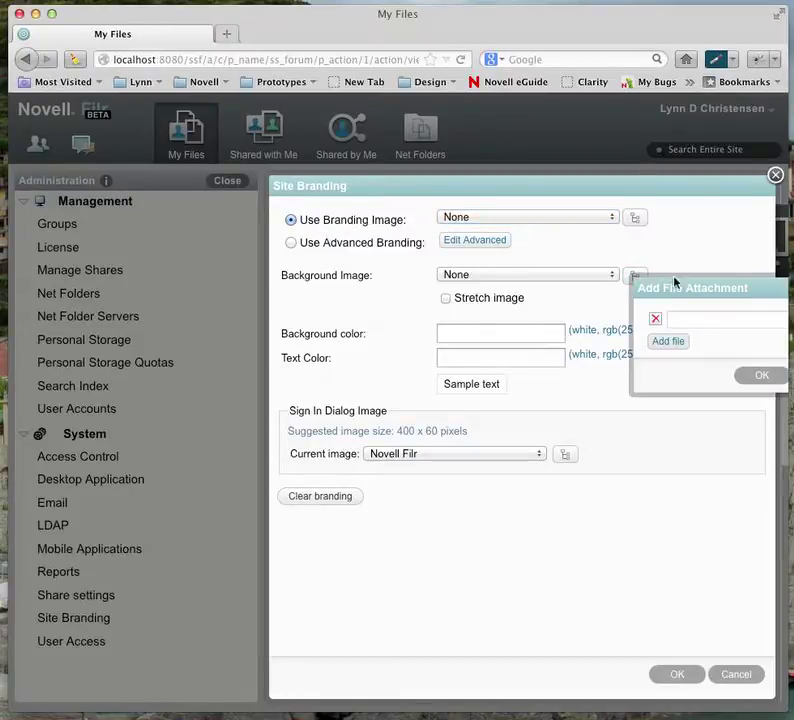
{"action": "left_click_drag", "start_coordinate": [691, 287], "coordinate": [474, 314]}
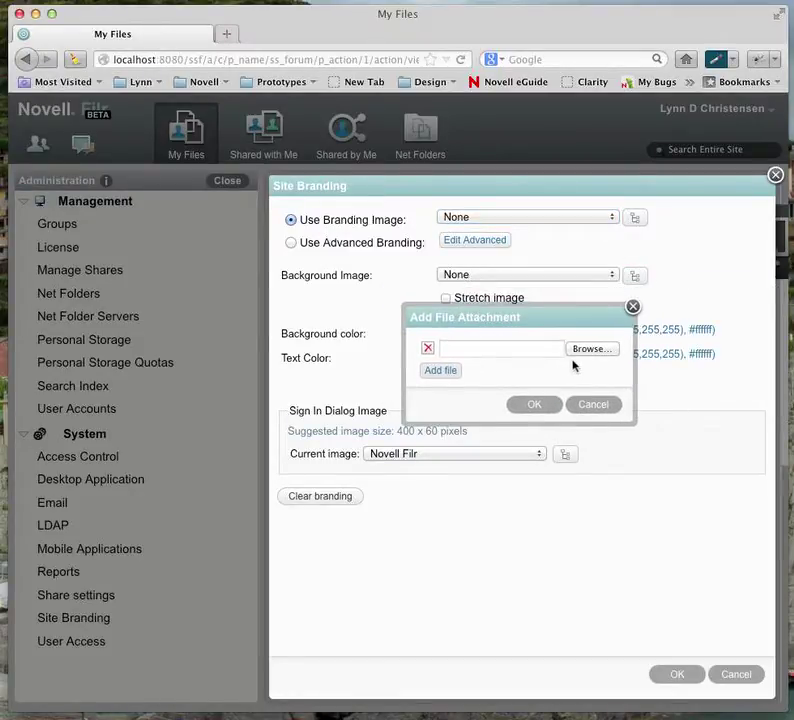
{"action": "left_click", "coordinate": [443, 372]}
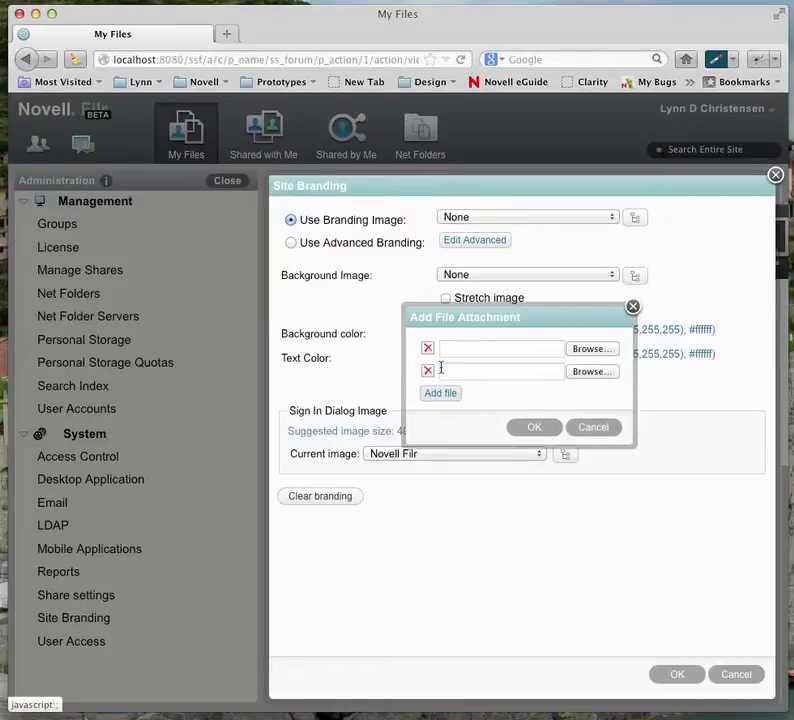
{"action": "left_click", "coordinate": [438, 392]}
{"action": "left_click", "coordinate": [442, 418]}
- Attach buildings_RCP1_login.png and buildings_RCP1.png from the Fun pictures folder
{"action": "left_click", "coordinate": [592, 350]}
{"action": "left_click_drag", "start_coordinate": [602, 577], "coordinate": [709, 572]}
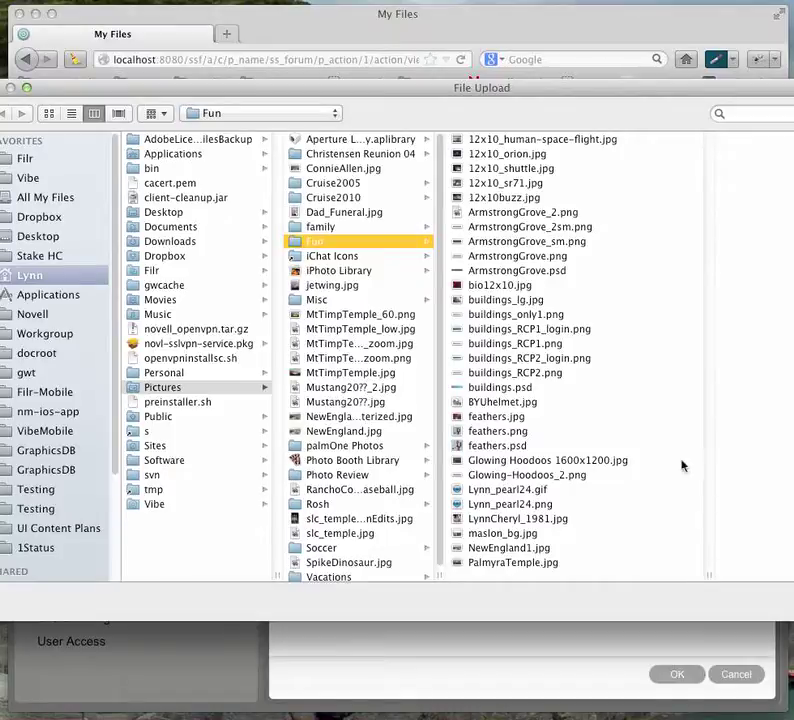
{"action": "left_click", "coordinate": [560, 331]}
{"action": "key", "text": "Return"}
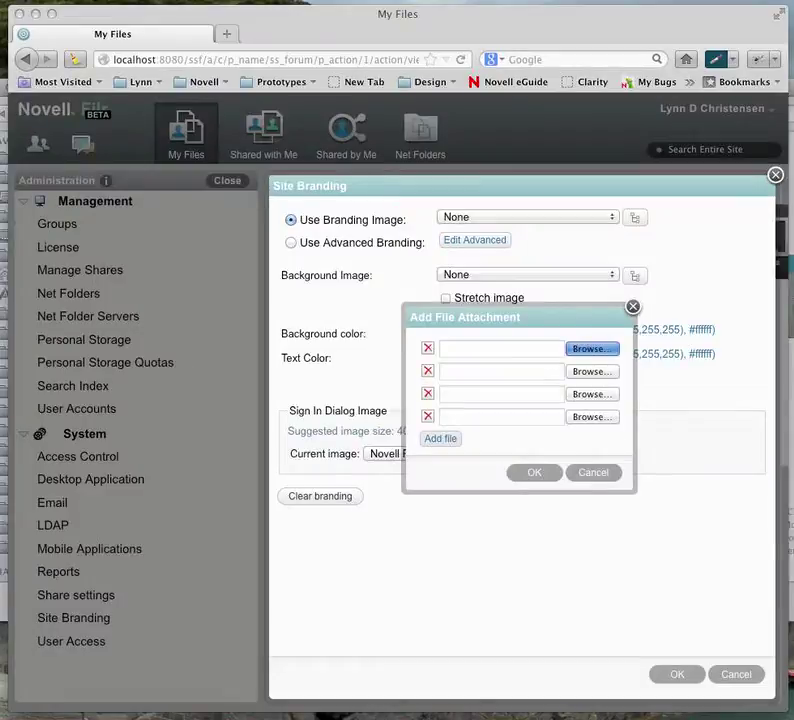
{"action": "left_click", "coordinate": [599, 376]}
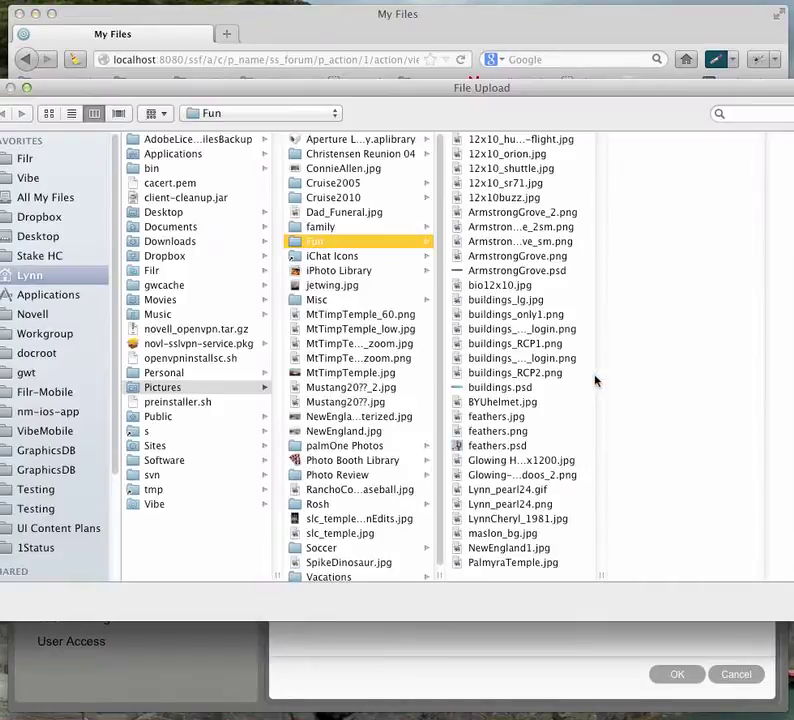
{"action": "left_click_drag", "start_coordinate": [604, 572], "coordinate": [645, 570]}
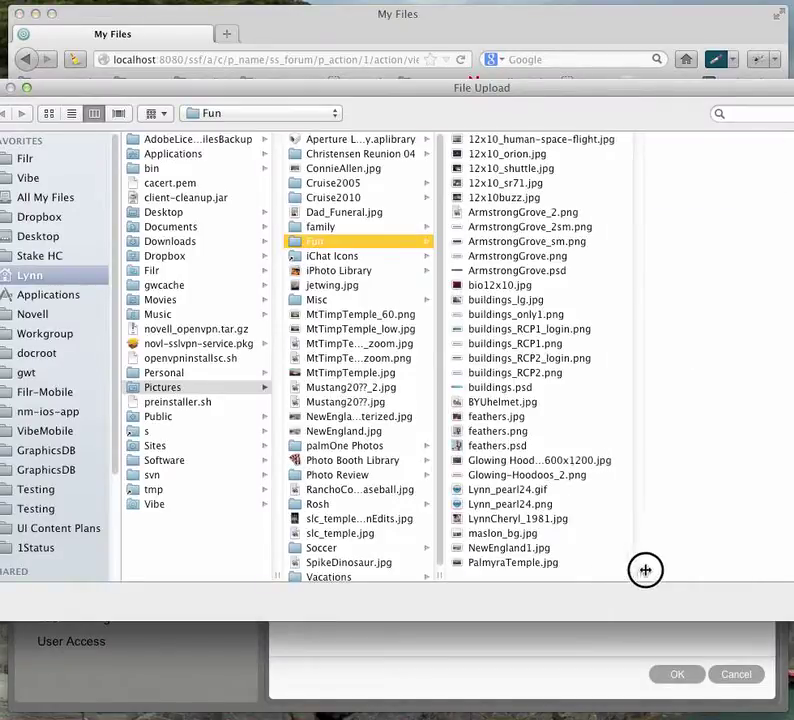
{"action": "left_click", "coordinate": [548, 343]}
{"action": "key", "text": "Return"}
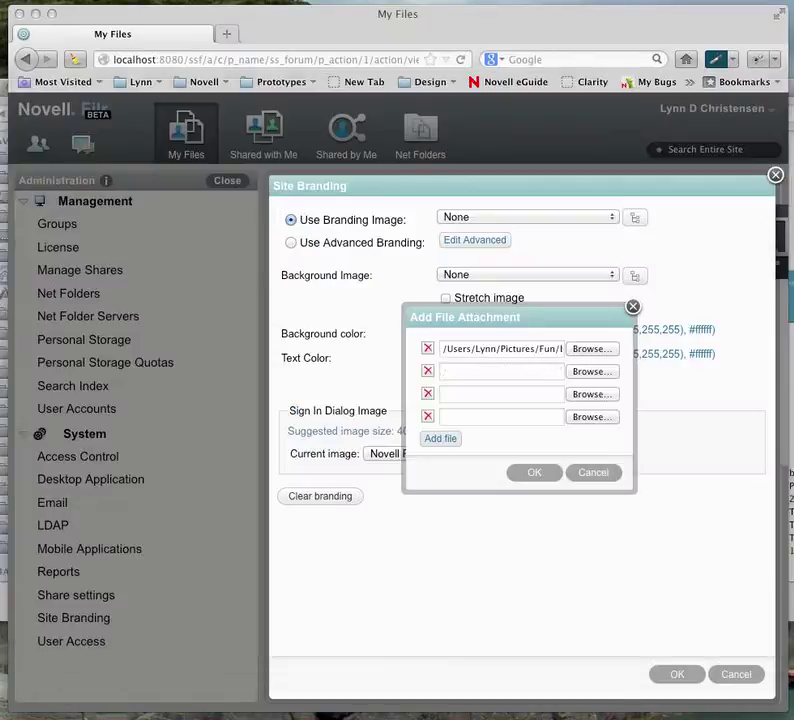
- Attach buildings_RCP2_login.png and buildings_RCP2.png, then upload all four images
{"action": "left_click", "coordinate": [577, 398]}
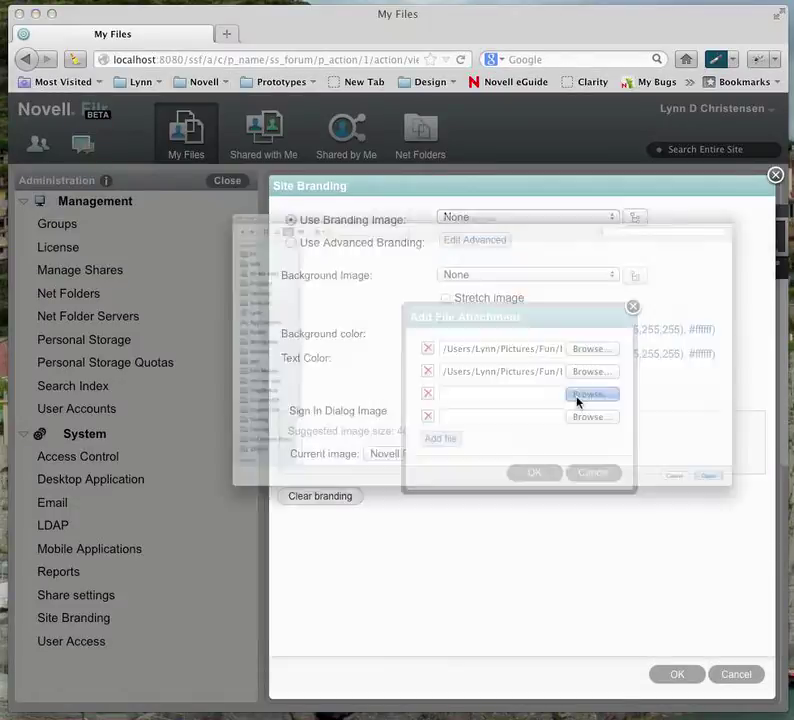
{"action": "left_click_drag", "start_coordinate": [646, 569], "coordinate": [697, 570]}
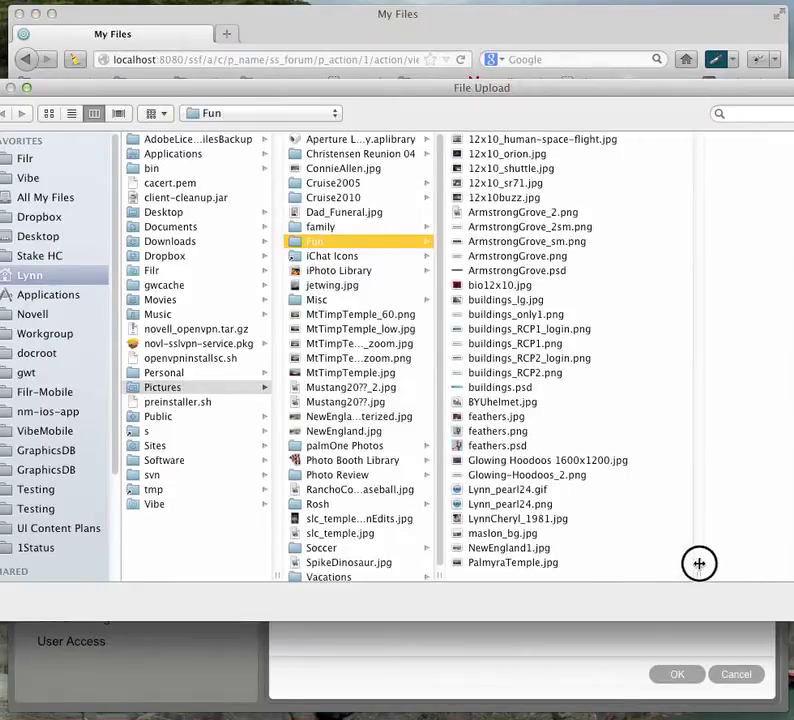
{"action": "left_click", "coordinate": [561, 360]}
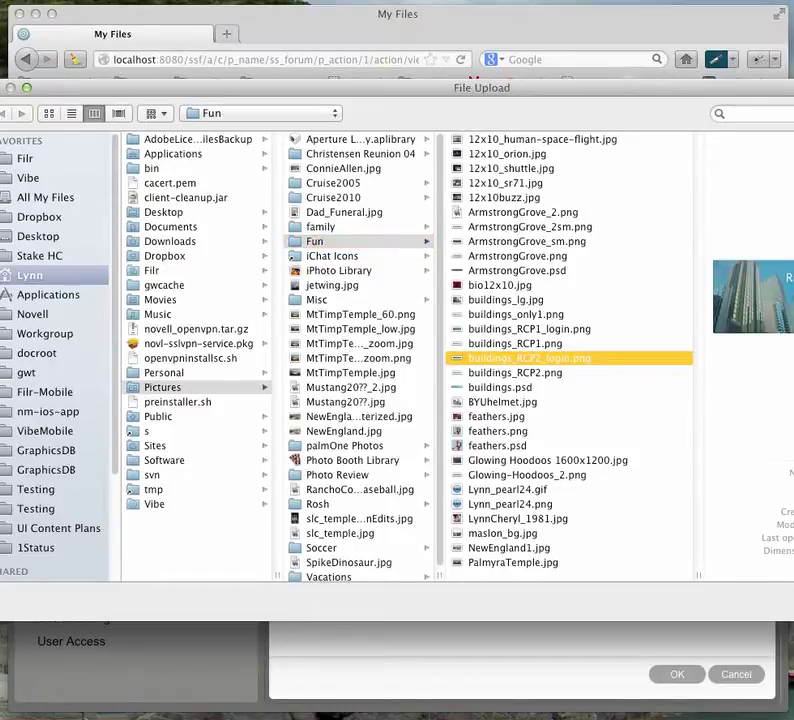
{"action": "key", "text": "Return"}
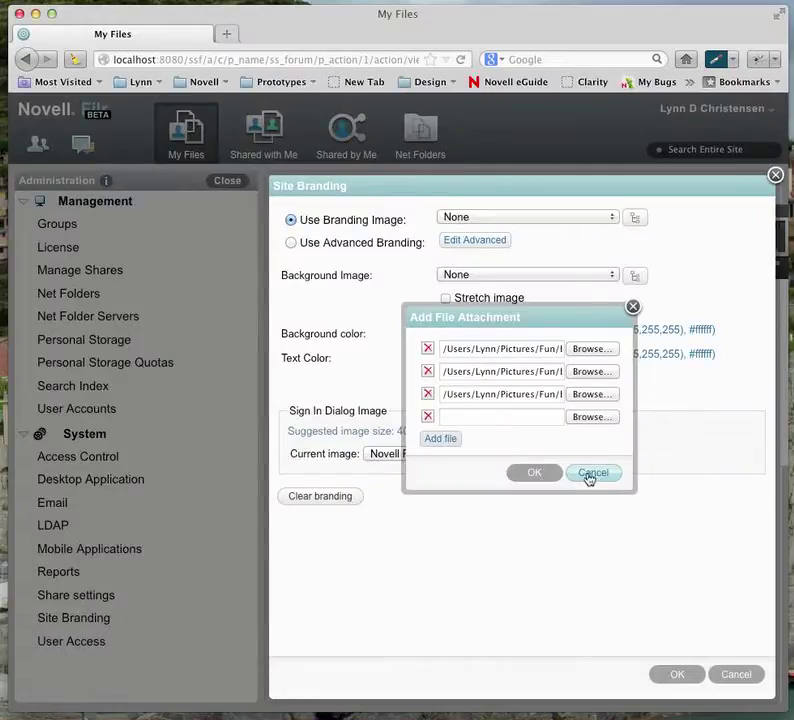
{"action": "left_click", "coordinate": [590, 420]}
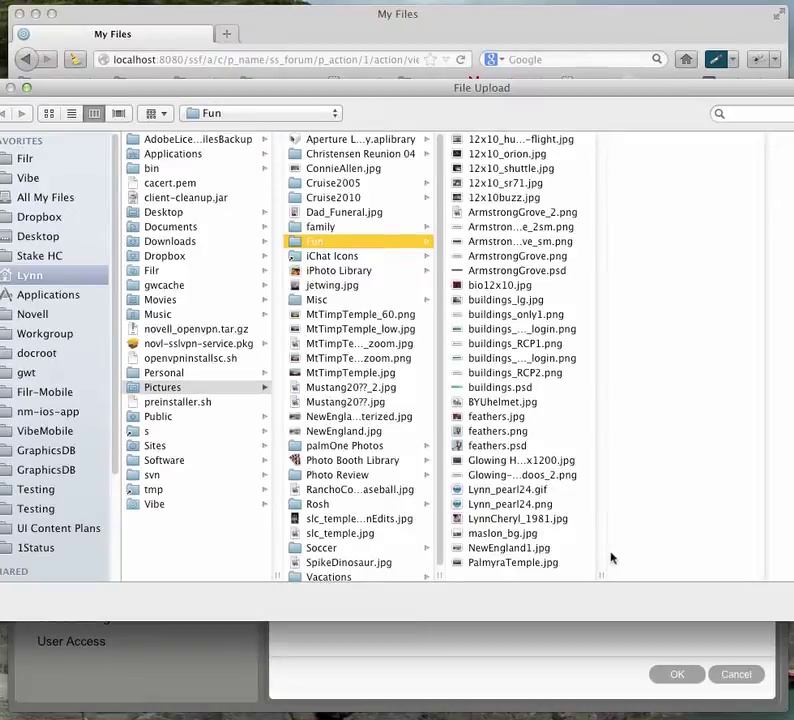
{"action": "left_click_drag", "start_coordinate": [604, 576], "coordinate": [674, 567]}
{"action": "left_click", "coordinate": [538, 373]}
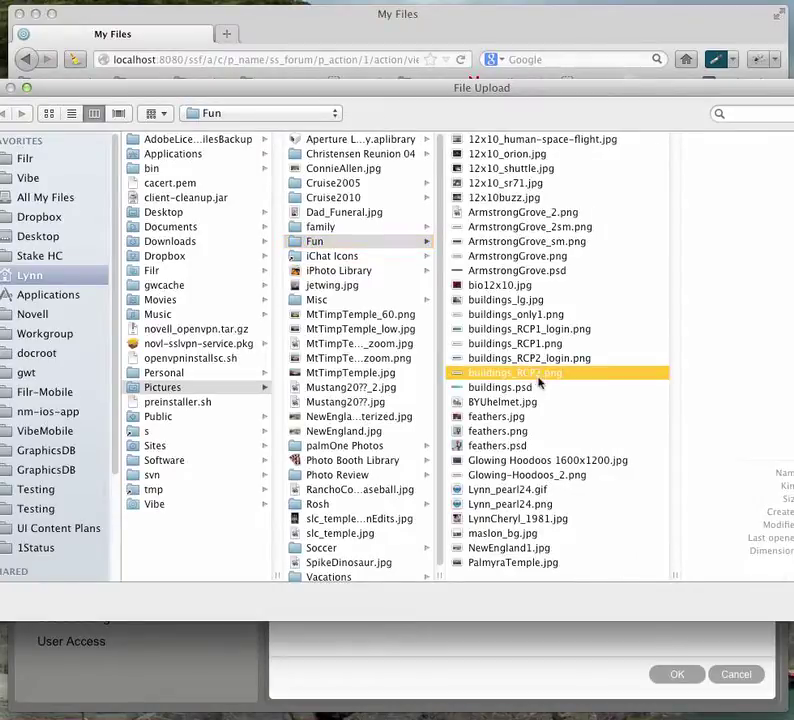
{"action": "key", "text": "Return"}
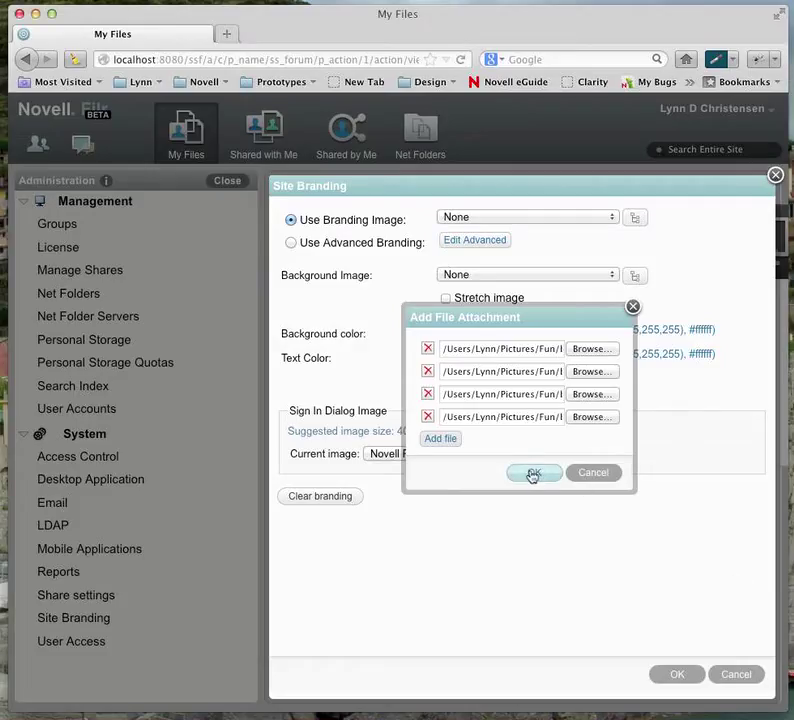
{"action": "left_click", "coordinate": [533, 474]}
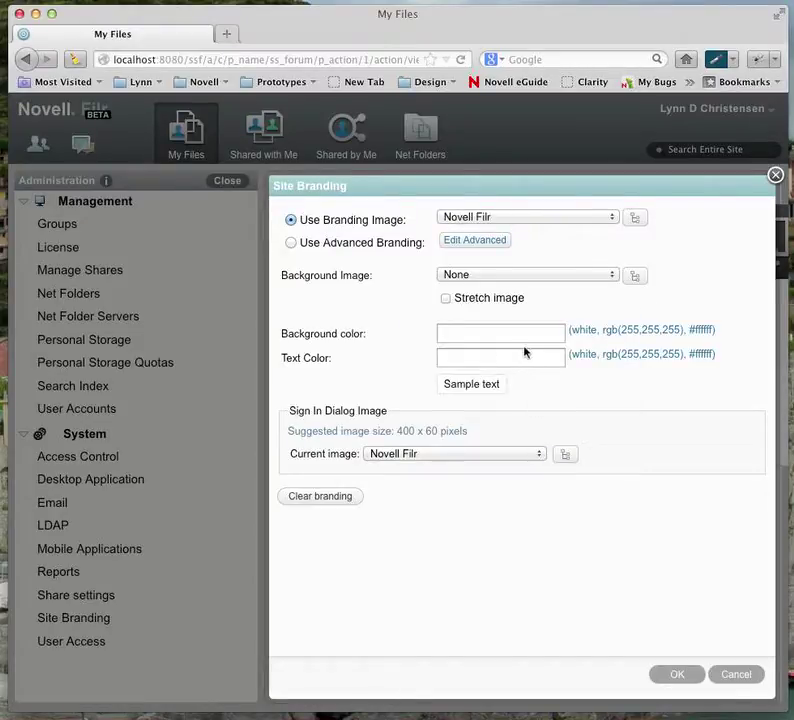
- Choose None for branding, buildings_RCP1.png as background, and buildings_RCP2_login.png for sign-in
{"action": "left_click", "coordinate": [562, 277]}
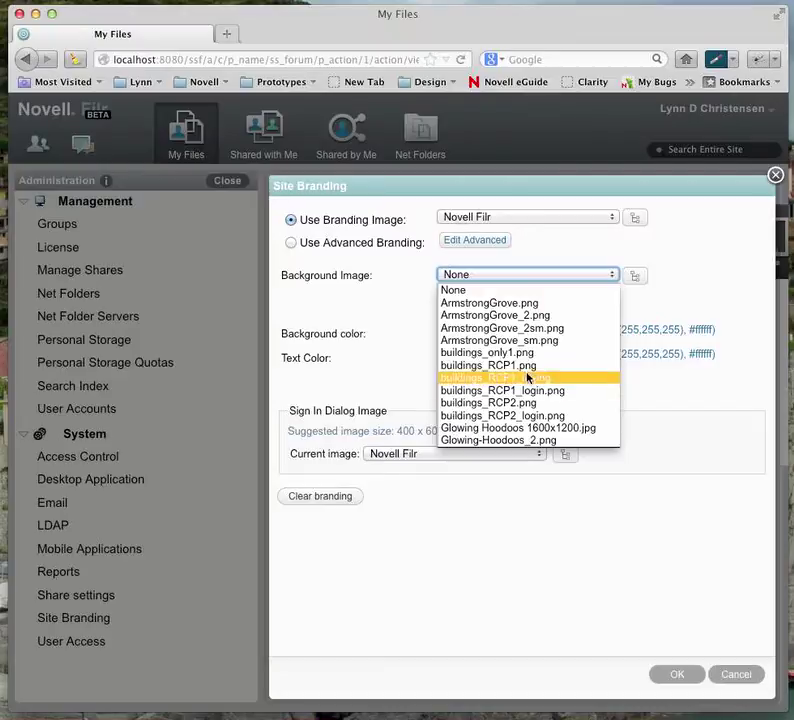
{"action": "left_click", "coordinate": [723, 285]}
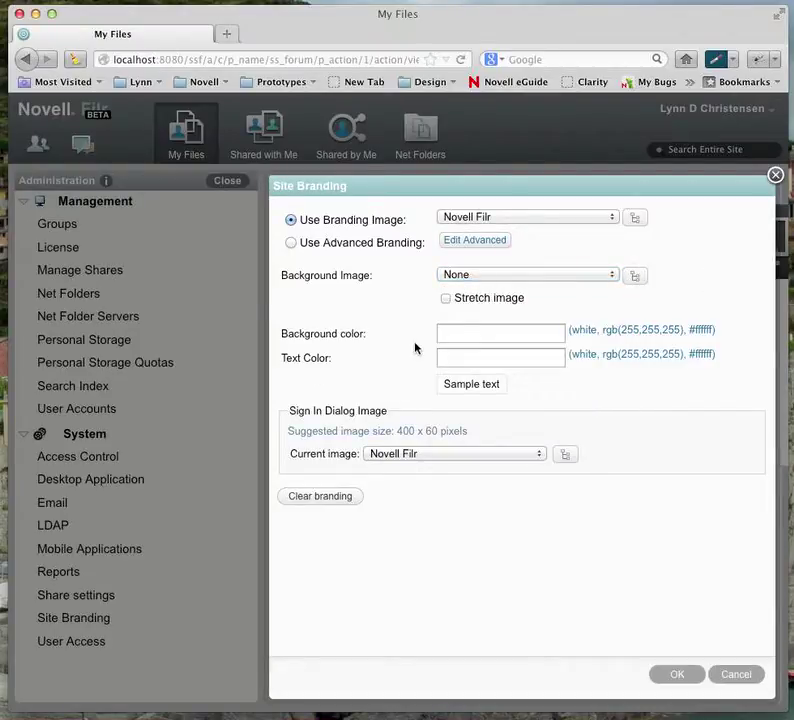
{"action": "left_click", "coordinate": [515, 220]}
{"action": "left_click", "coordinate": [507, 229]}
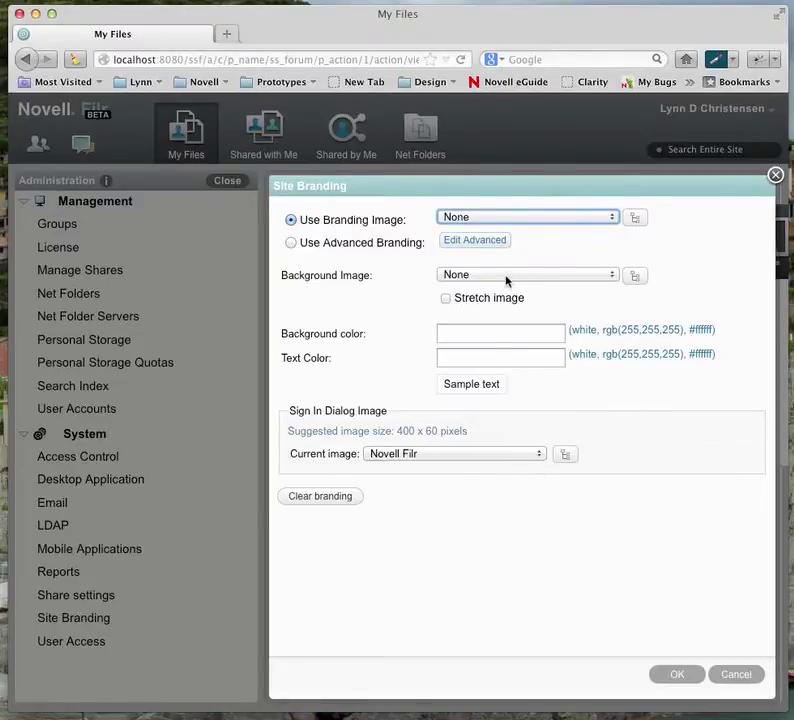
{"action": "left_click", "coordinate": [506, 278]}
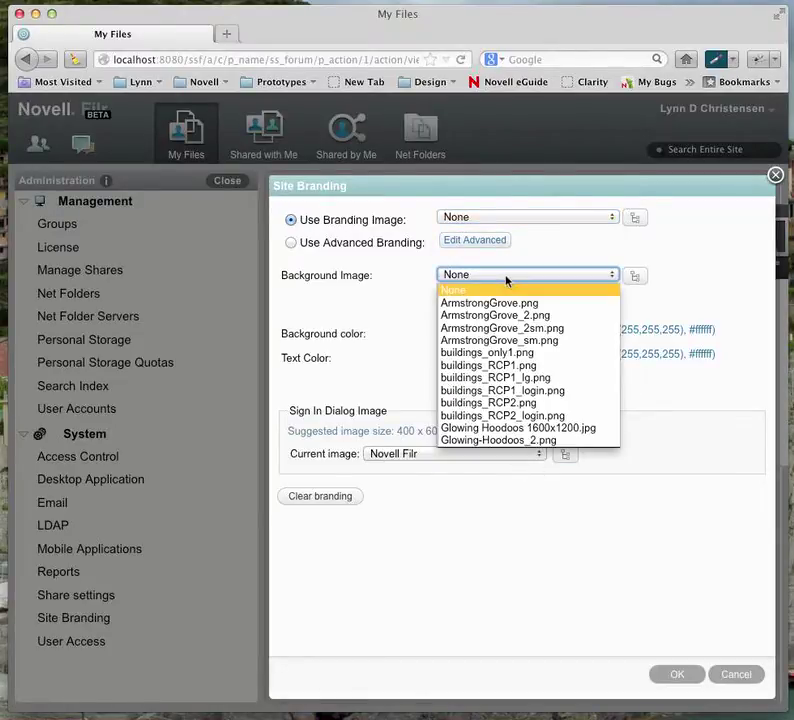
{"action": "left_click", "coordinate": [535, 366]}
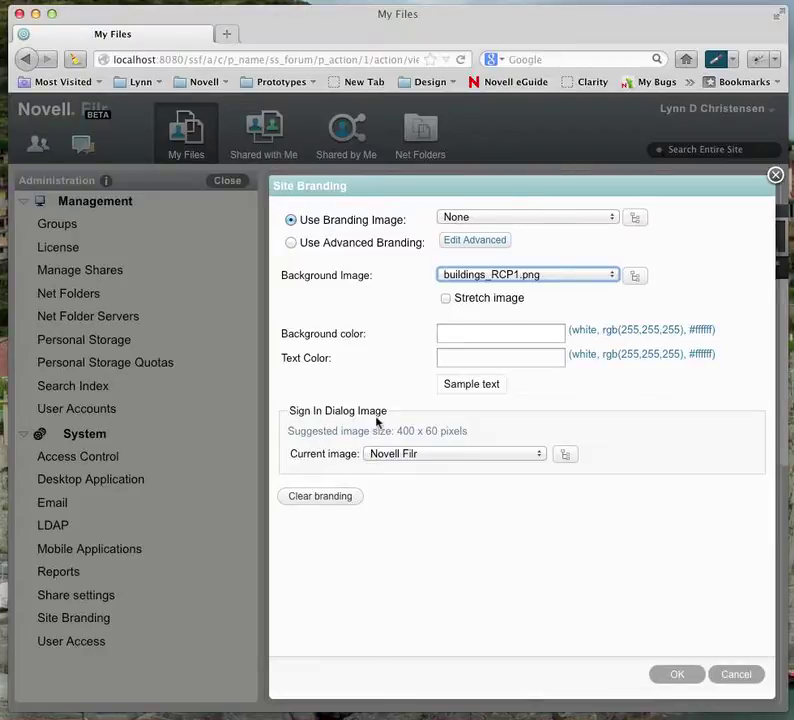
{"action": "left_click", "coordinate": [448, 456]}
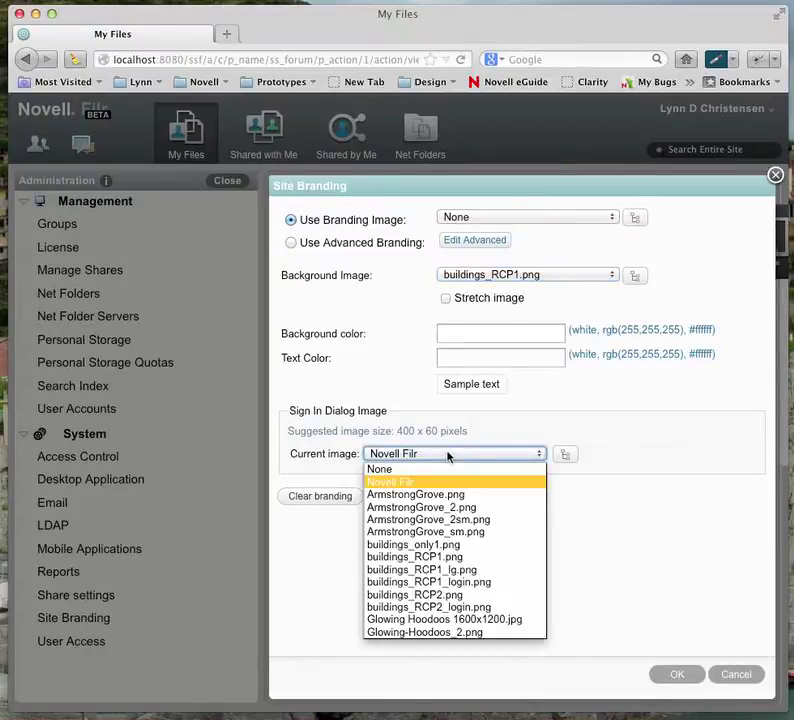
{"action": "left_click", "coordinate": [465, 607]}
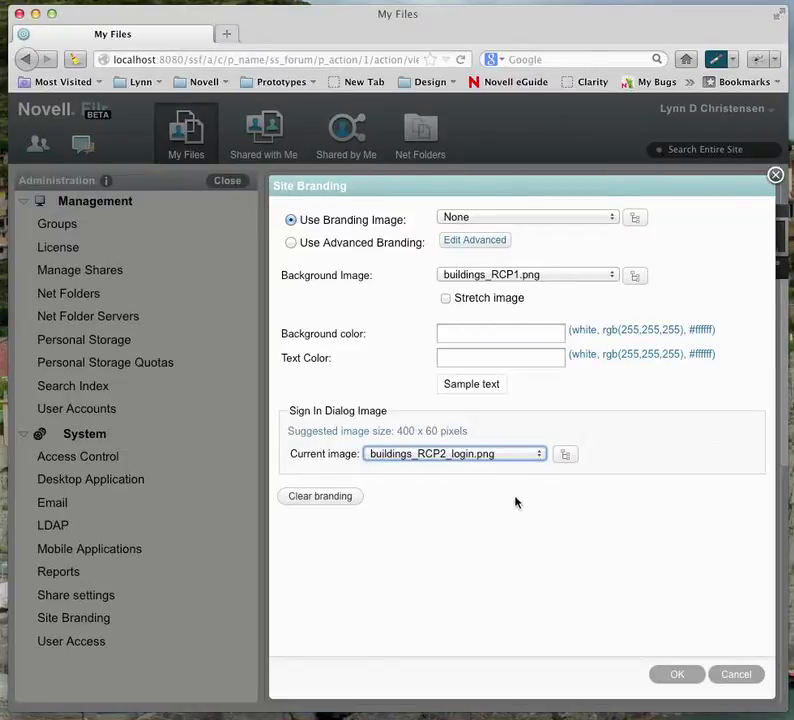
- Save the Site Branding settings and dismiss the Administration Information notice
{"action": "left_click", "coordinate": [671, 678]}
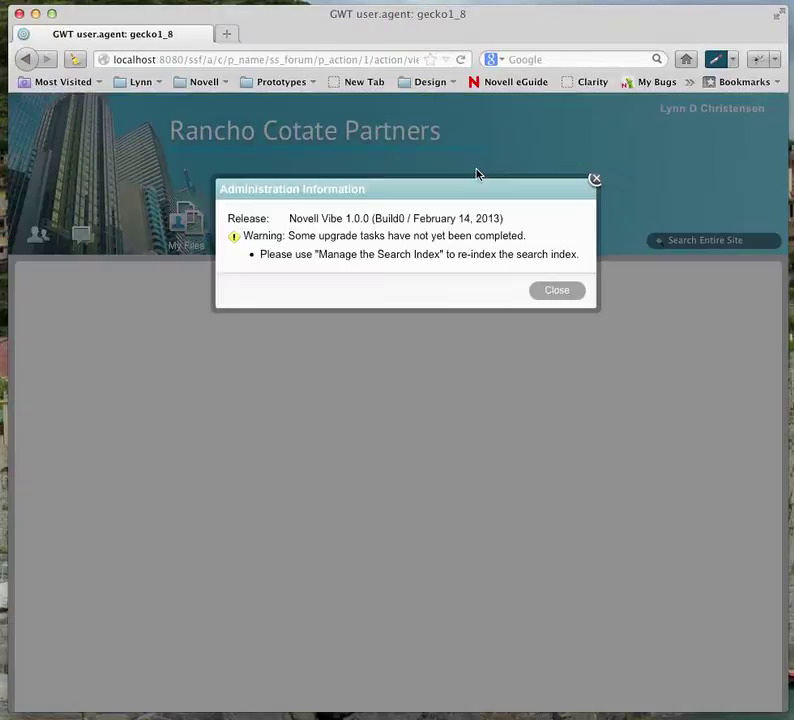
{"action": "left_click", "coordinate": [556, 291]}
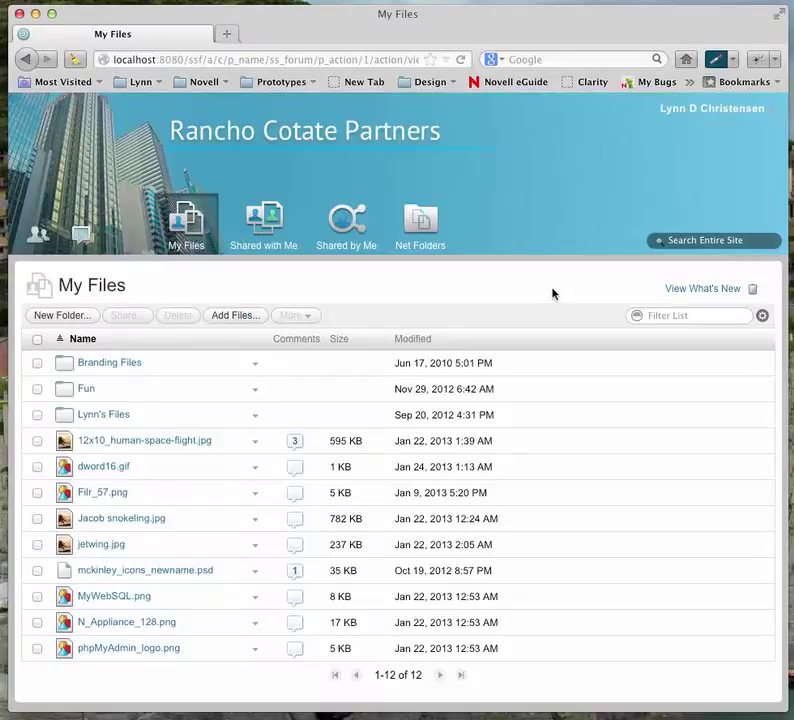
{"action": "left_click", "coordinate": [346, 222]}
- Sign out from the user menu and sign in again with the admin user ID and password
{"action": "left_click", "coordinate": [713, 118]}
{"action": "left_click", "coordinate": [682, 366]}
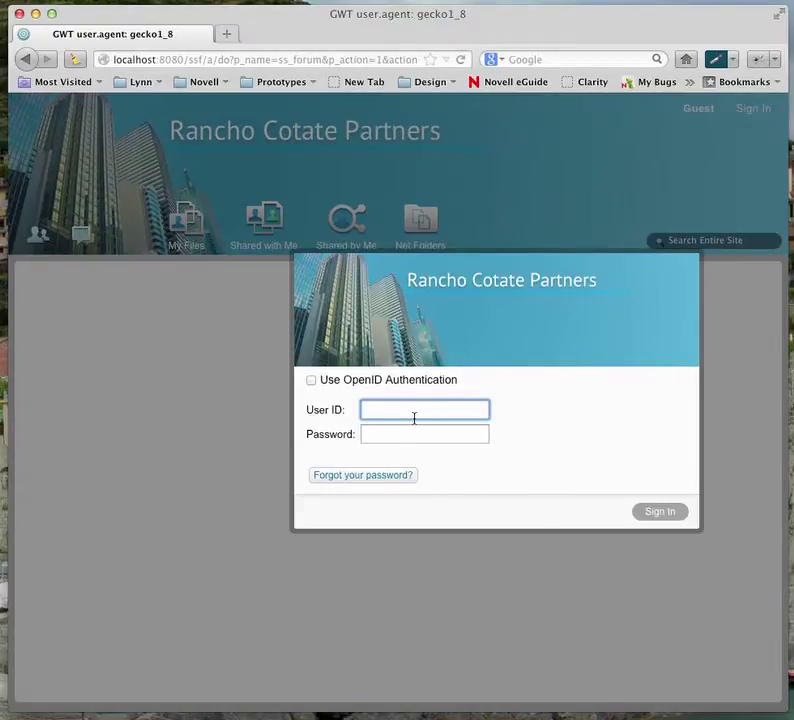
{"action": "type", "text": "n"}
{"action": "key", "text": "Tab"}
{"action": "type", "text": "admin"}
{"action": "key", "text": "Return"}
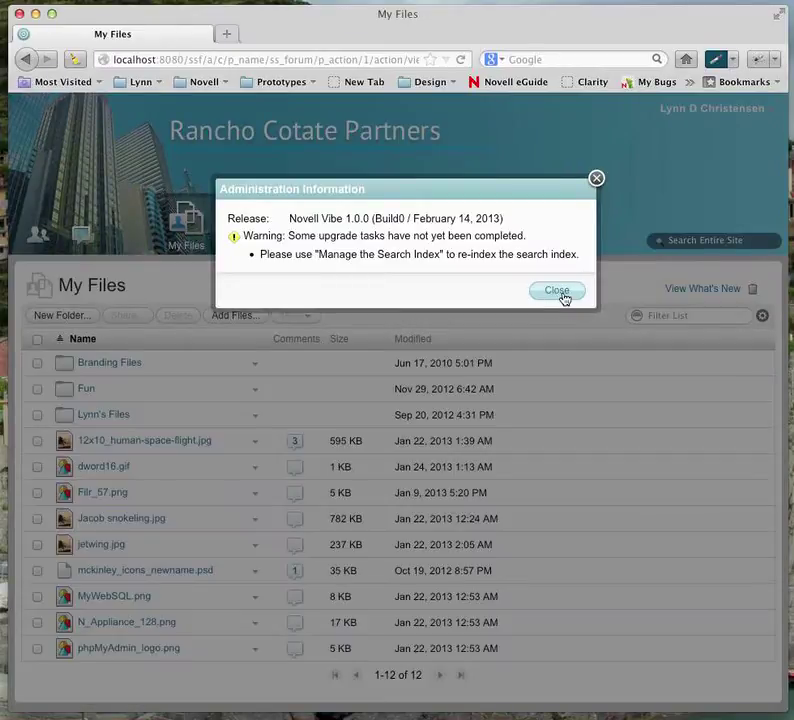
- Dismiss the notice, then move and widen the Firefox window beside the desktop
{"action": "left_click", "coordinate": [559, 293]}
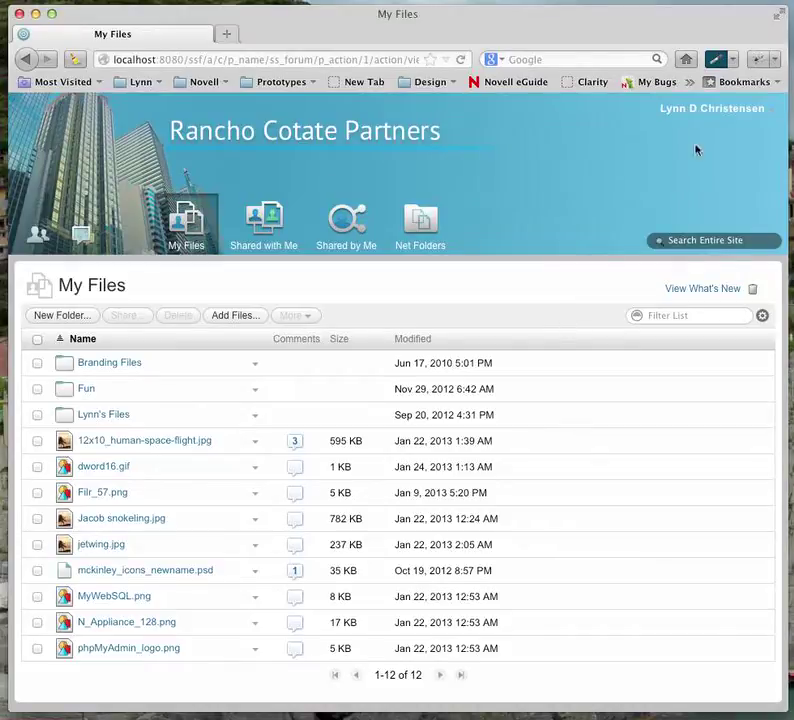
{"action": "left_click", "coordinate": [703, 112]}
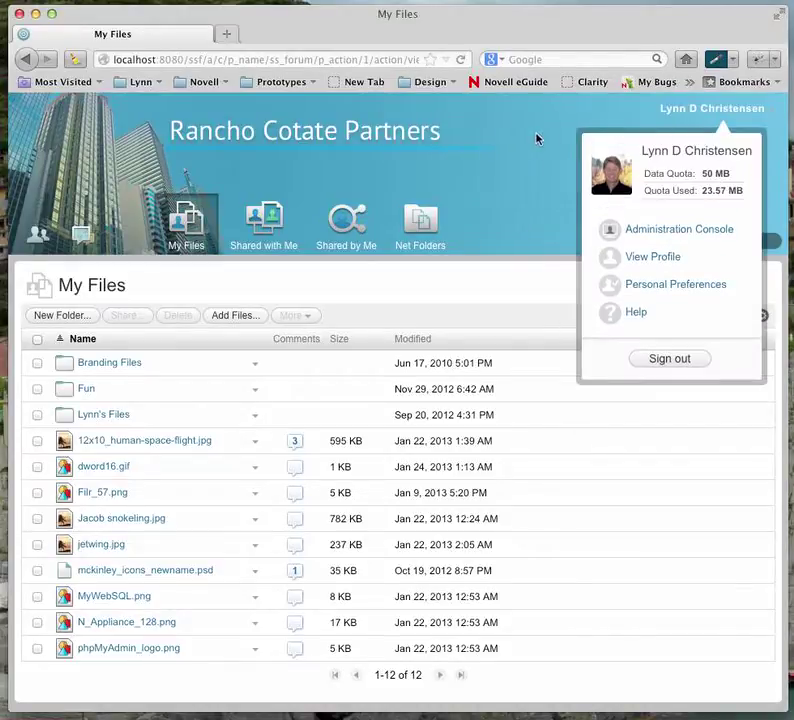
{"action": "left_click_drag", "start_coordinate": [485, 32], "coordinate": [188, 58]}
{"action": "left_click_drag", "start_coordinate": [447, 298], "coordinate": [758, 310]}
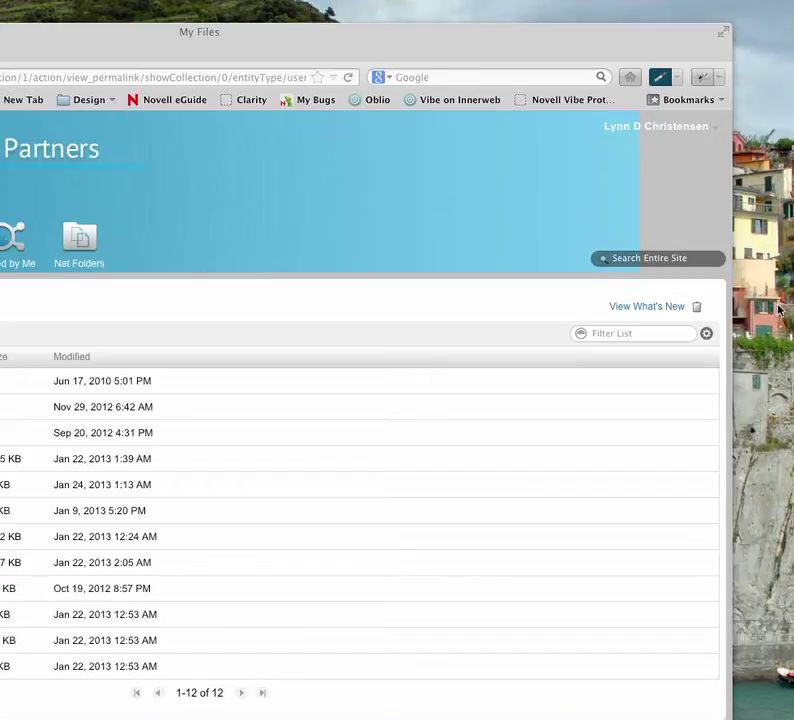
{"action": "left_click", "coordinate": [533, 52]}
{"action": "left_click_drag", "start_coordinate": [533, 52], "coordinate": [480, 40]}
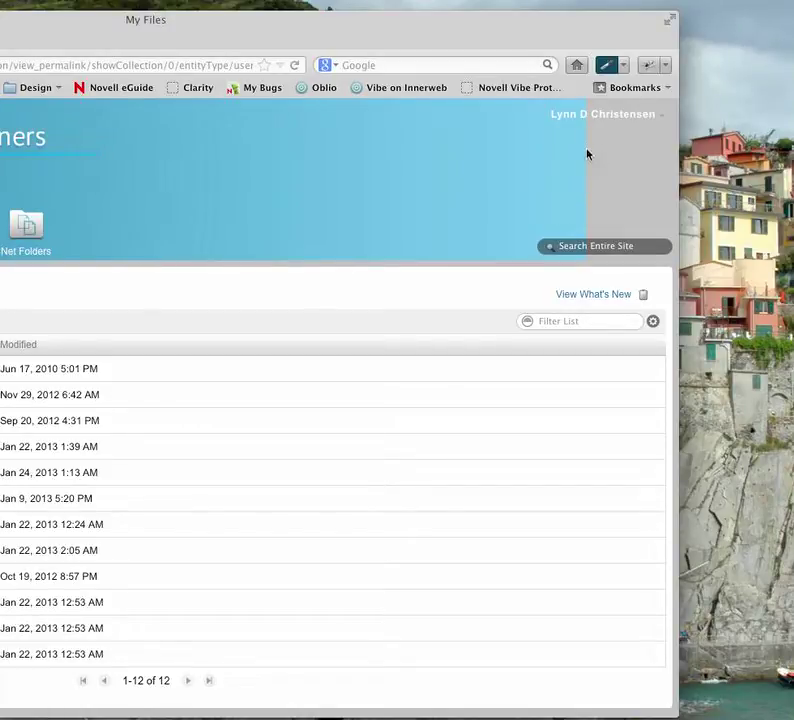
- Sample the header's light-blue colour with ColorZilla's Eyedropper
{"action": "left_click", "coordinate": [624, 66]}
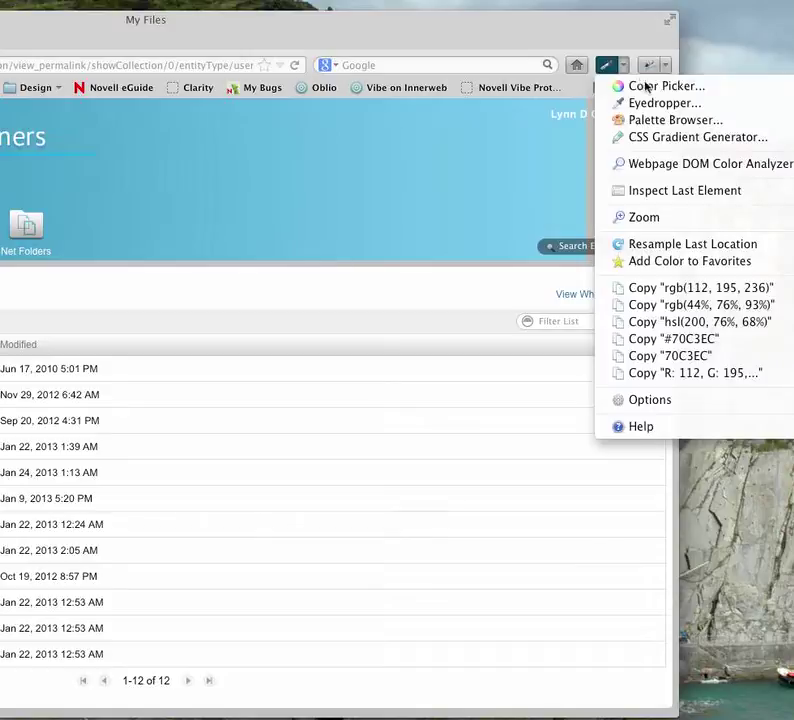
{"action": "left_click", "coordinate": [649, 103]}
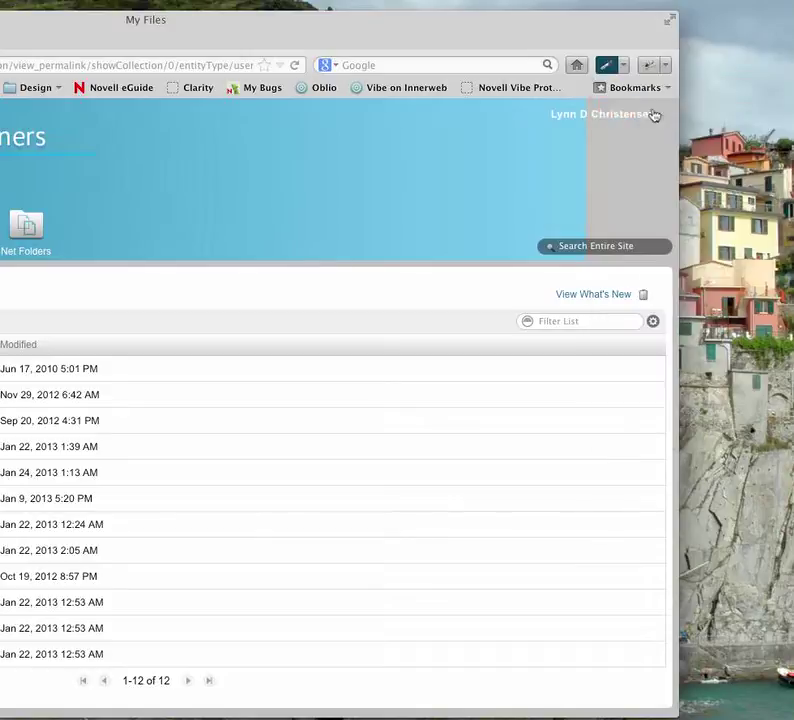
{"action": "left_click", "coordinate": [583, 173]}
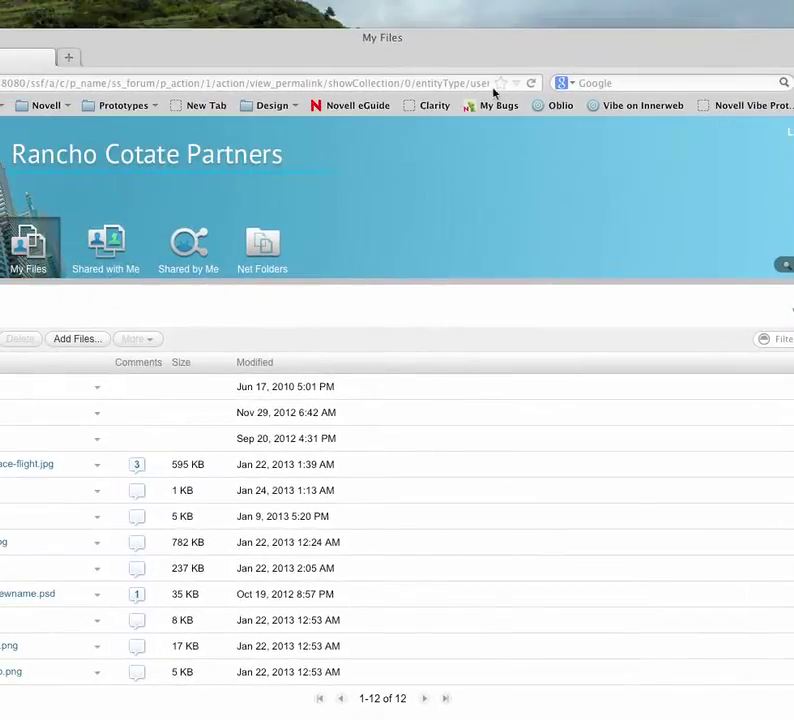
{"action": "left_click_drag", "start_coordinate": [551, 60], "coordinate": [350, 29]}
- Copy hex value #70C3EC from ColorZilla's Color Picker and reposition the browser window
{"action": "left_click", "coordinate": [641, 66]}
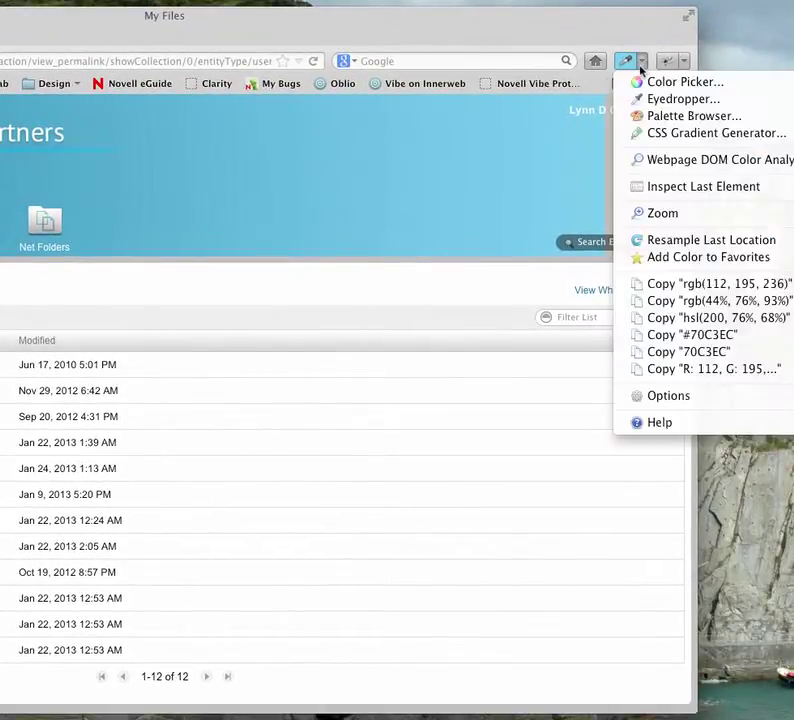
{"action": "left_click", "coordinate": [650, 84]}
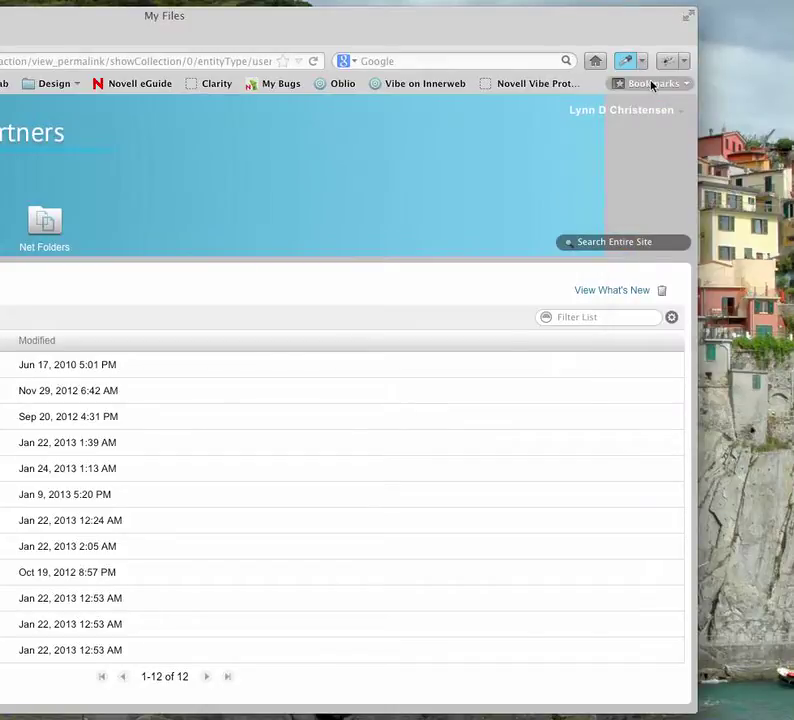
{"action": "left_click_drag", "start_coordinate": [758, 413], "coordinate": [323, 168]}
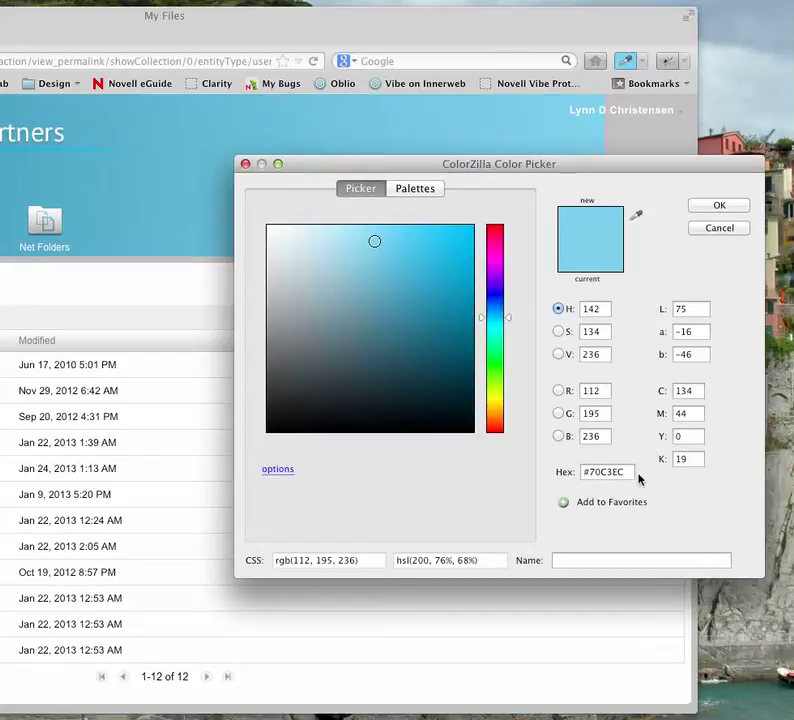
{"action": "left_click_drag", "start_coordinate": [627, 470], "coordinate": [538, 466]}
{"action": "key", "text": "super+c"}
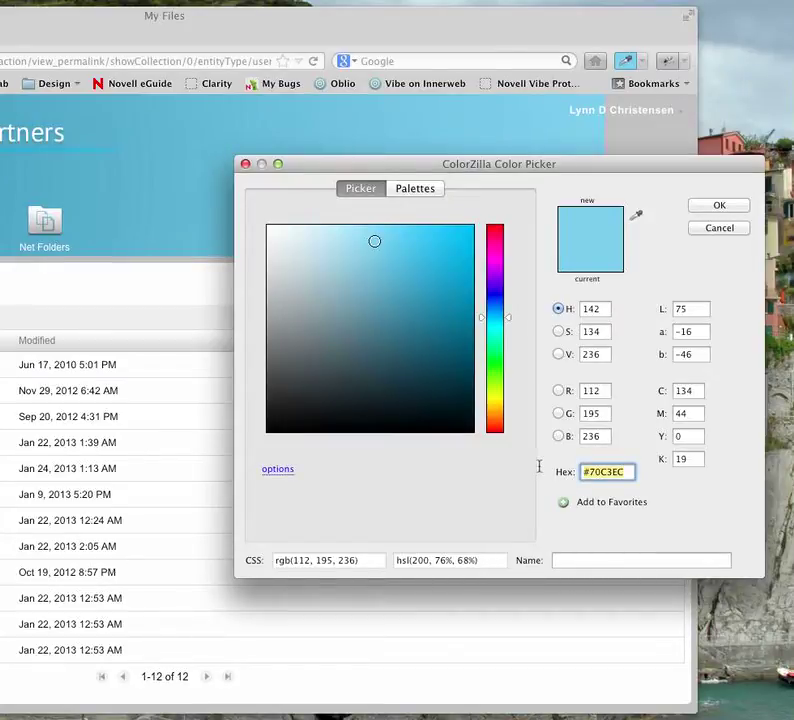
{"action": "left_click", "coordinate": [245, 163]}
{"action": "left_click_drag", "start_coordinate": [693, 190], "coordinate": [352, 175]}
{"action": "left_click_drag", "start_coordinate": [185, 31], "coordinate": [560, 27]}
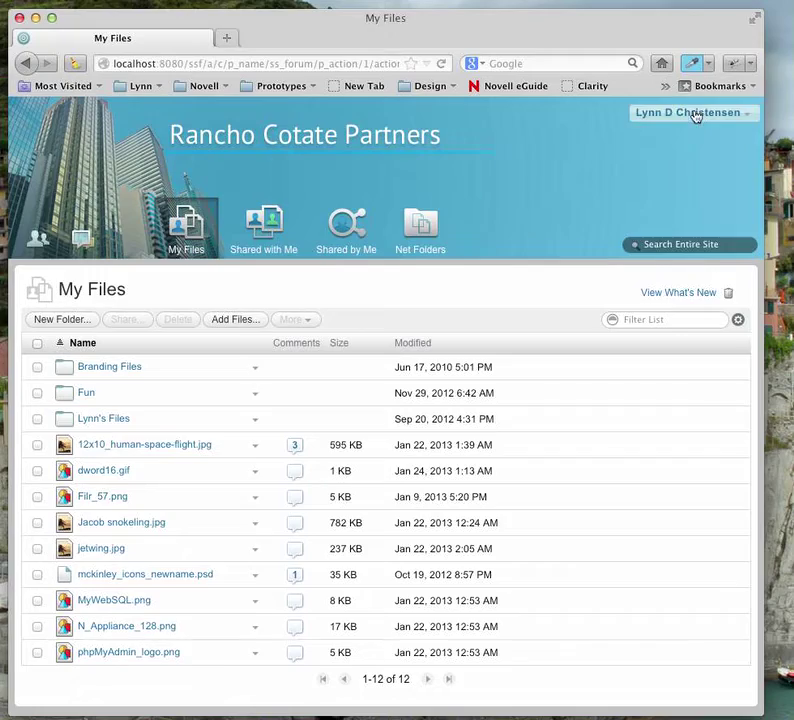
- Return to the Administration Console and open Site Branding
{"action": "left_click", "coordinate": [690, 113]}
{"action": "left_click", "coordinate": [648, 236]}
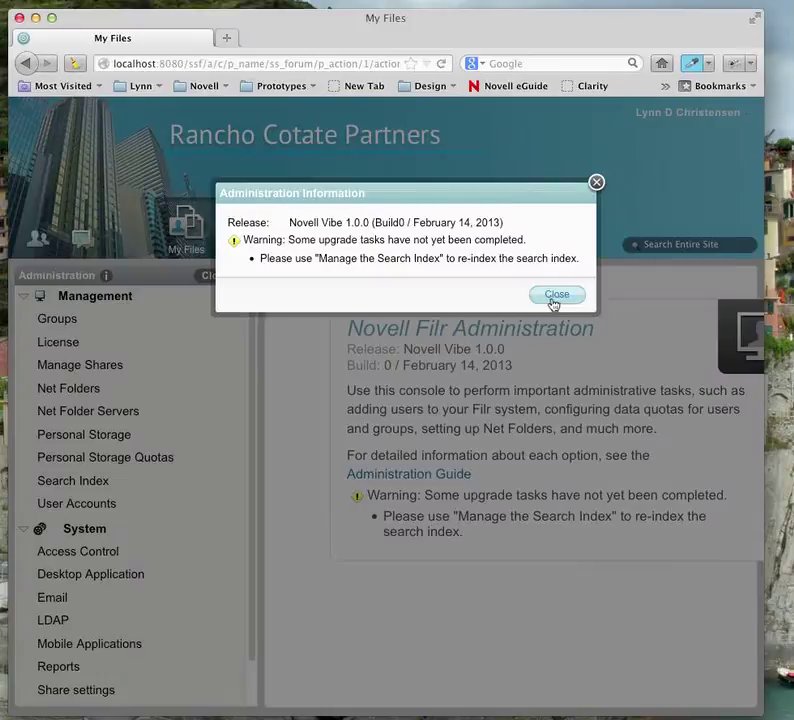
{"action": "left_click", "coordinate": [556, 294]}
{"action": "left_click_drag", "start_coordinate": [245, 610], "coordinate": [138, 665]}
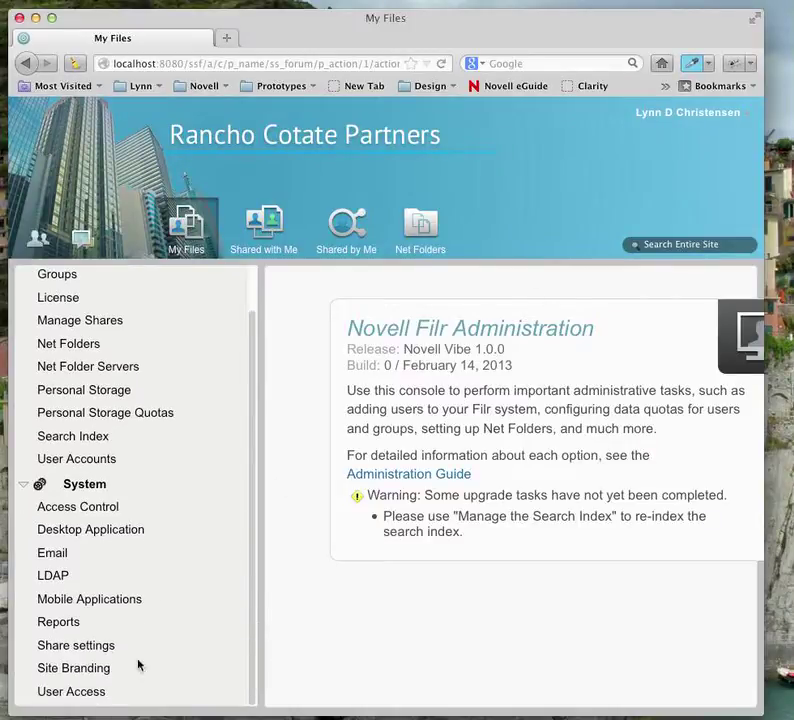
{"action": "left_click", "coordinate": [72, 669]}
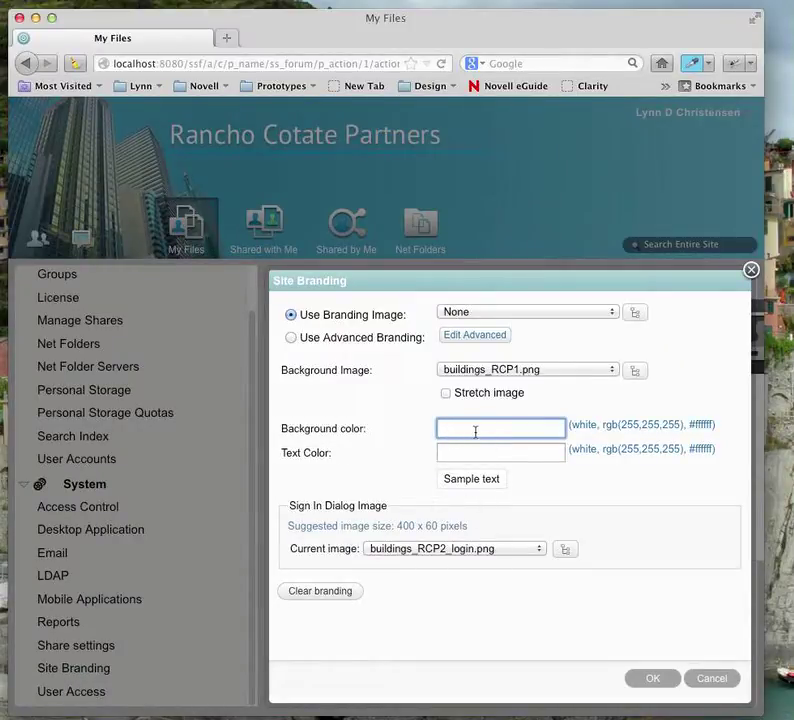
- Paste #70C3EC as the header background colour, try text colour 'red', and save
{"action": "left_click", "coordinate": [613, 427]}
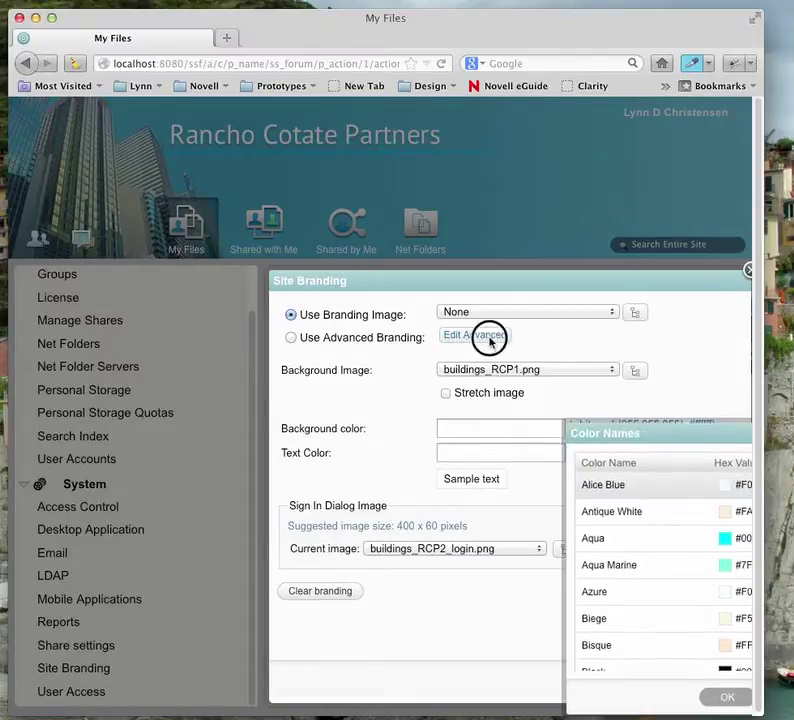
{"action": "left_click_drag", "start_coordinate": [654, 369], "coordinate": [655, 531]}
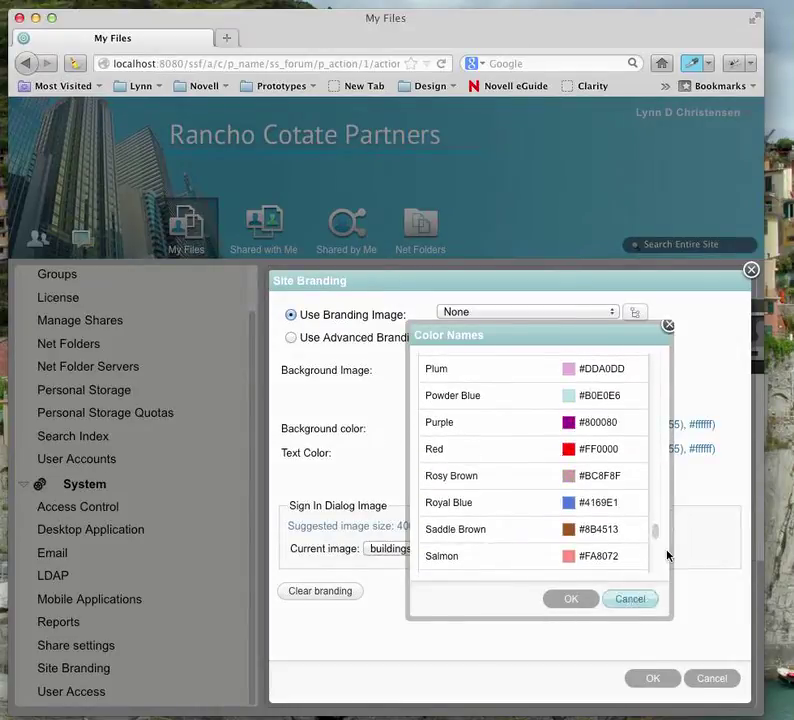
{"action": "left_click", "coordinate": [630, 598]}
{"action": "left_click", "coordinate": [533, 432]}
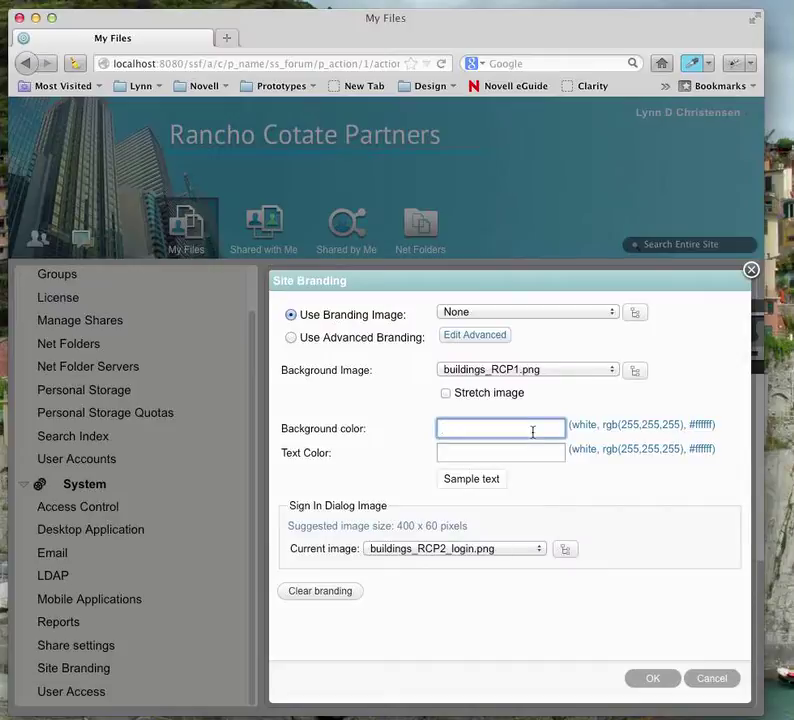
{"action": "key", "text": "super+v"}
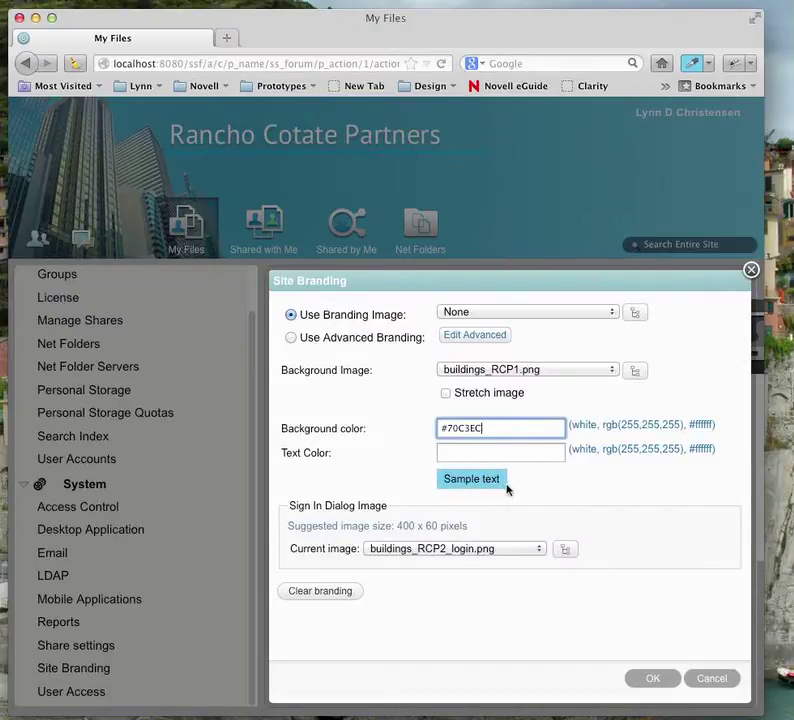
{"action": "left_click", "coordinate": [492, 453]}
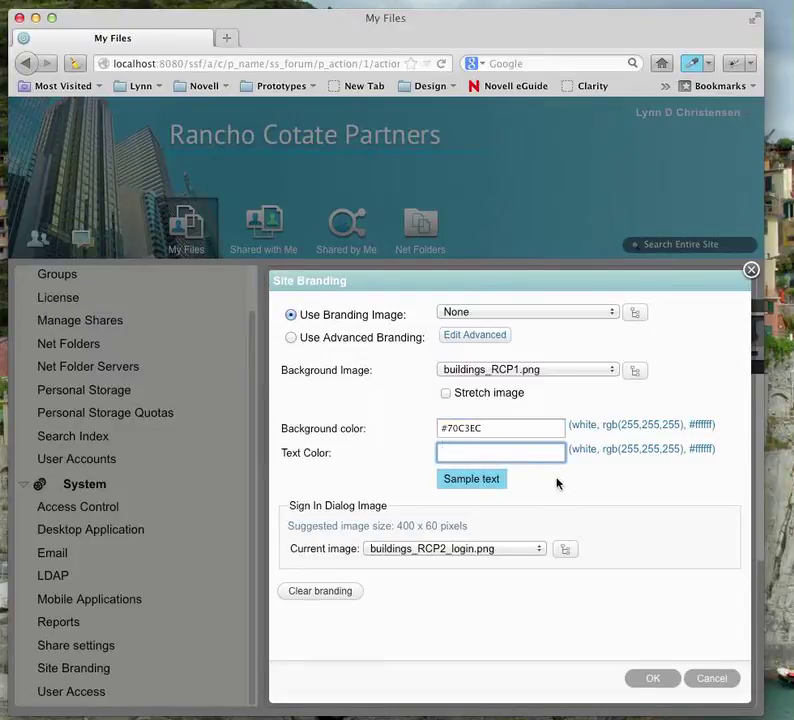
{"action": "type", "text": "red"}
{"action": "key", "text": "BackSpace"}
{"action": "key", "text": "BackSpace"}
{"action": "key", "text": "BackSpace"}
{"action": "left_click", "coordinate": [651, 678]}
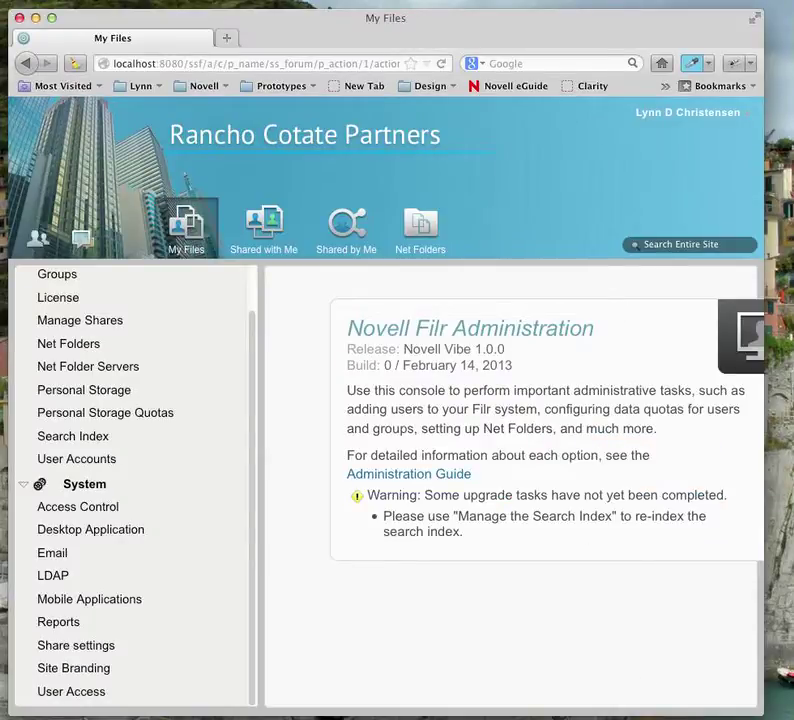
{"action": "left_click_drag", "start_coordinate": [616, 26], "coordinate": [71, 23]}
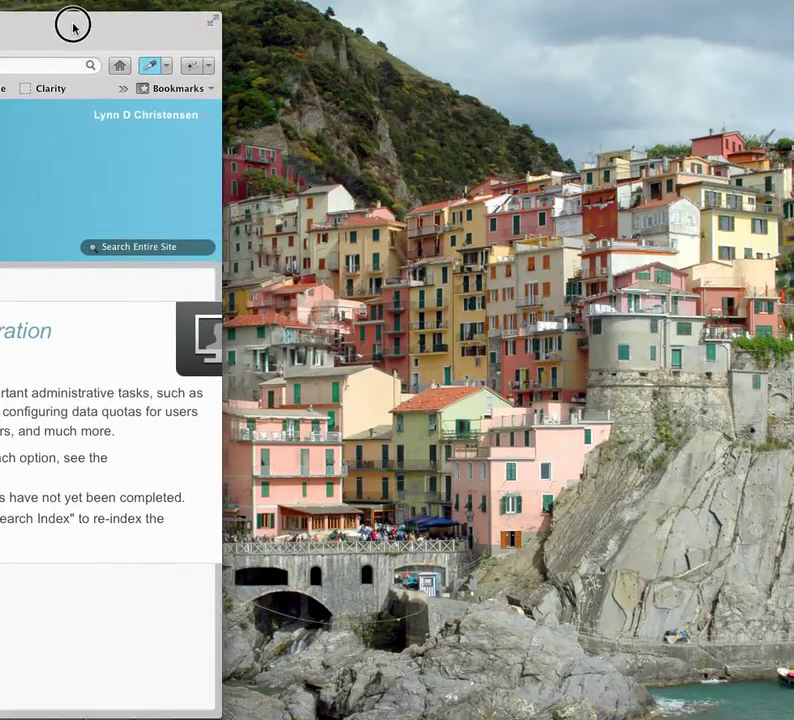
{"action": "key", "text": "super+h"}
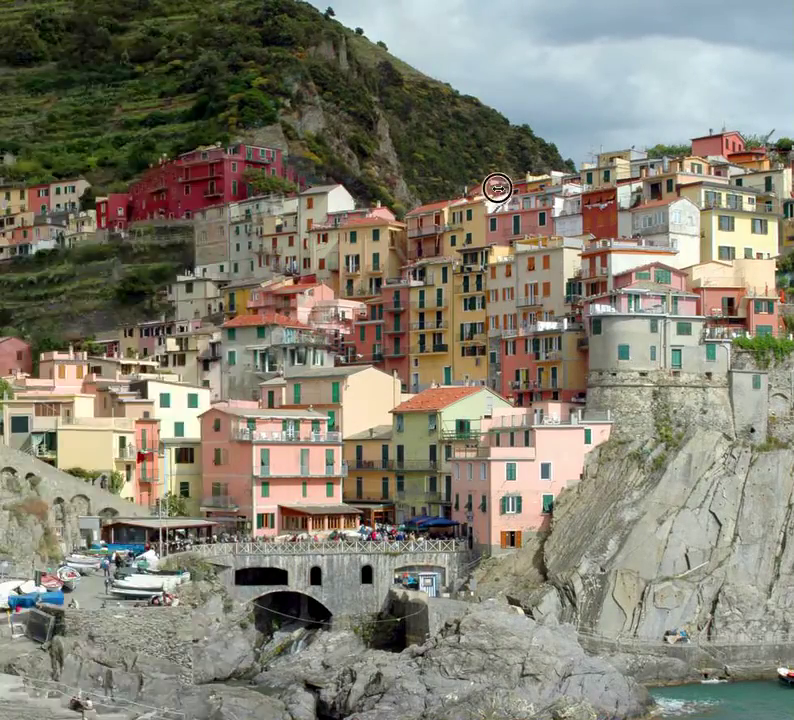
{"action": "left_click_drag", "start_coordinate": [648, 187], "coordinate": [779, 195]}
{"action": "mouse_move", "coordinate": [278, 28]}
{"action": "left_mouse_down"}
{"action": "mouse_move", "coordinate": [303, 25]}
{"action": "mouse_move", "coordinate": [68, 32]}
{"action": "mouse_move", "coordinate": [432, 32]}
{"action": "mouse_move", "coordinate": [781, 11]}
{"action": "mouse_move", "coordinate": [673, 21]}
{"action": "mouse_move", "coordinate": [193, 23]}
{"action": "mouse_move", "coordinate": [268, 27]}
{"action": "left_mouse_up"}
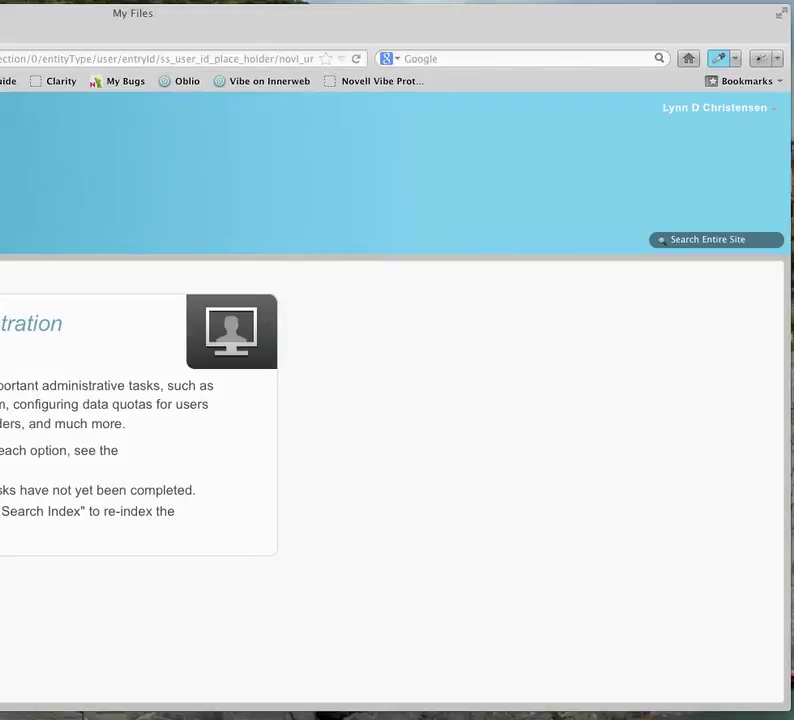
{"action": "left_click_drag", "start_coordinate": [790, 157], "coordinate": [366, 137]}
{"action": "left_click_drag", "start_coordinate": [163, 18], "coordinate": [627, 22]}
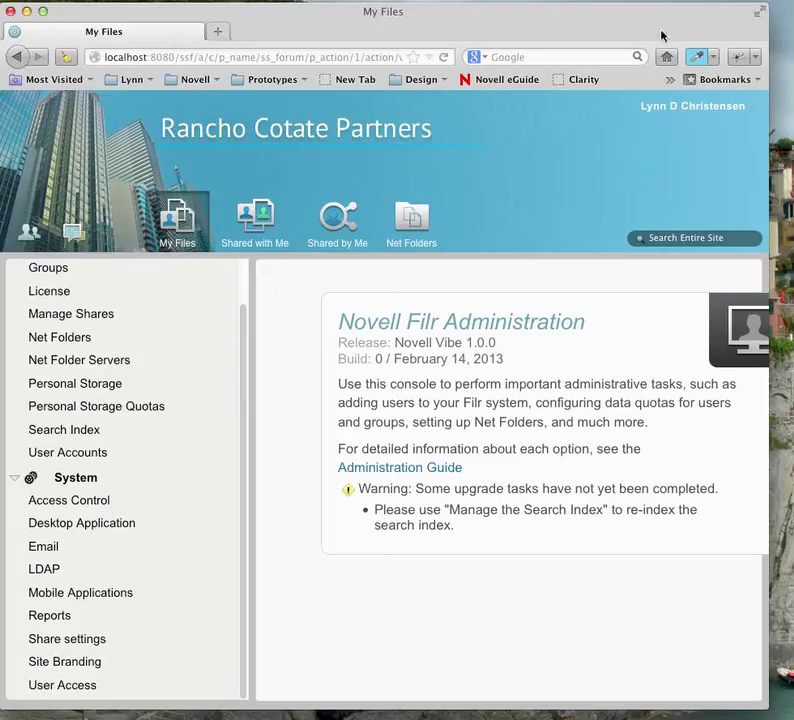
{"action": "left_click_drag", "start_coordinate": [560, 11], "coordinate": [580, 14]}
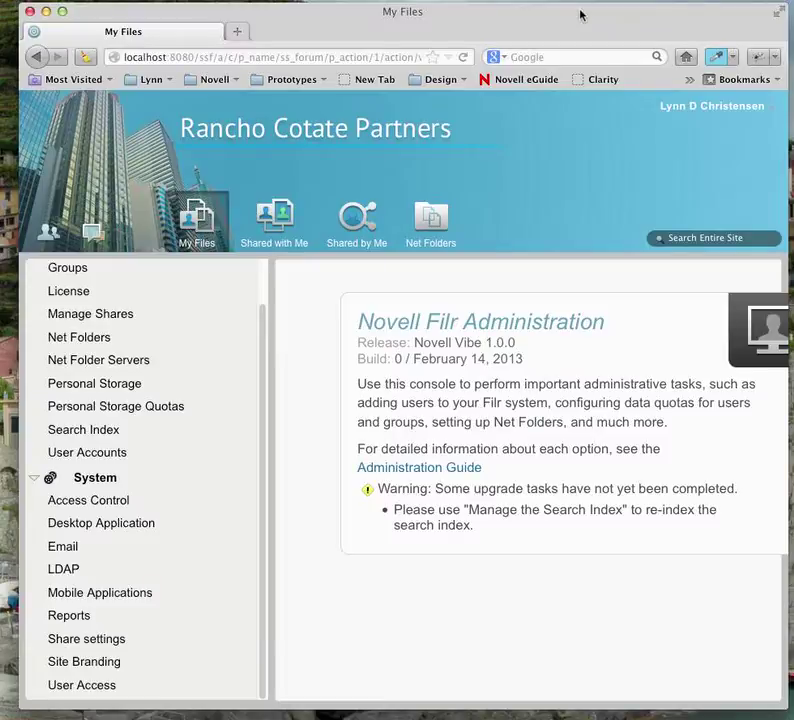
- Set the Site Branding background image to buildings_only1.png and save it
{"action": "left_click", "coordinate": [70, 662]}
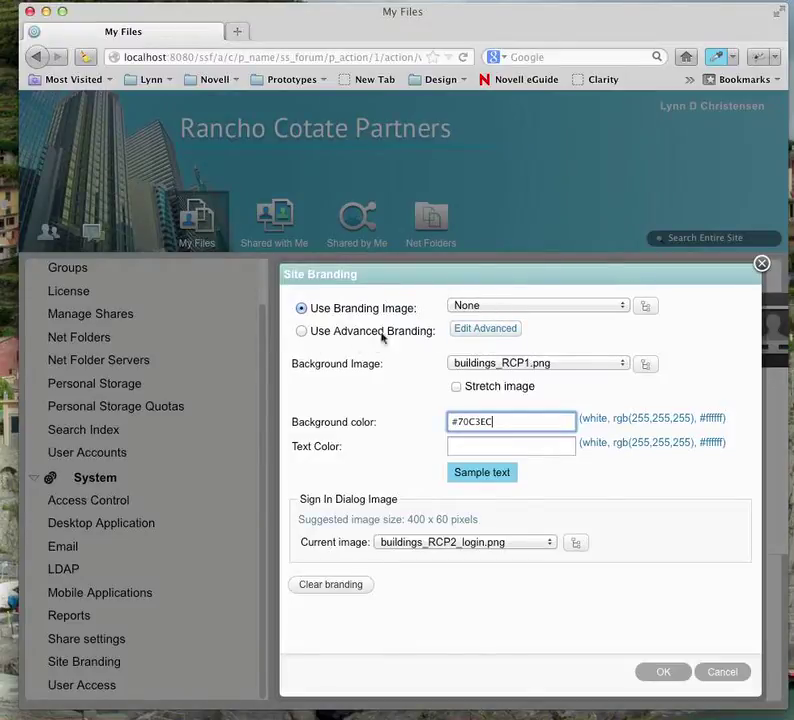
{"action": "left_click", "coordinate": [465, 366]}
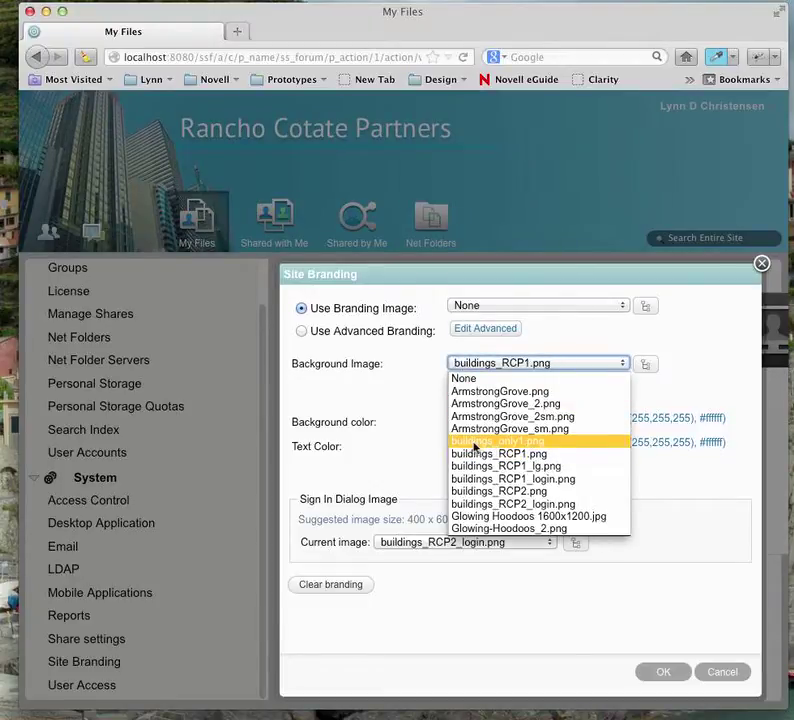
{"action": "left_click", "coordinate": [475, 442]}
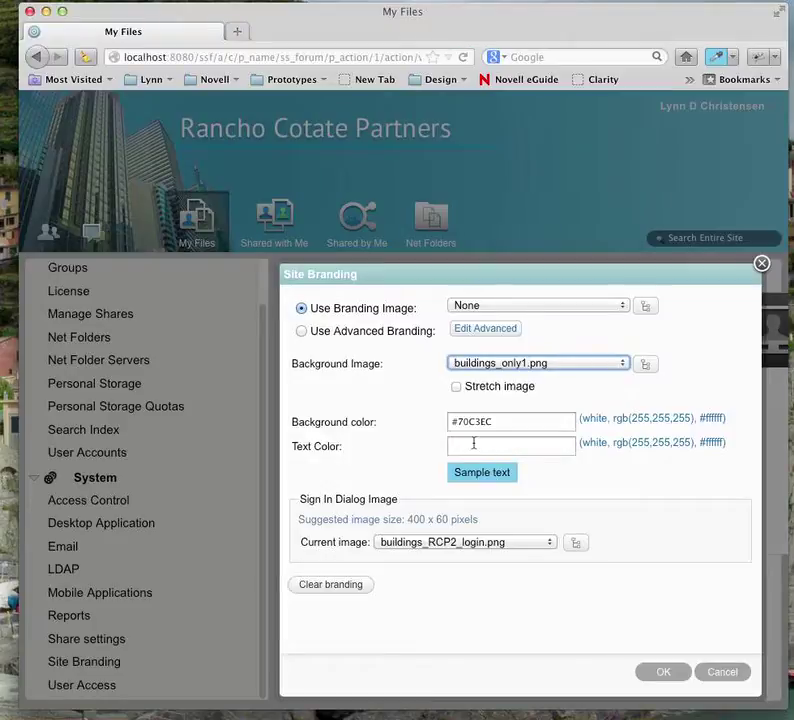
{"action": "left_click", "coordinate": [660, 673]}
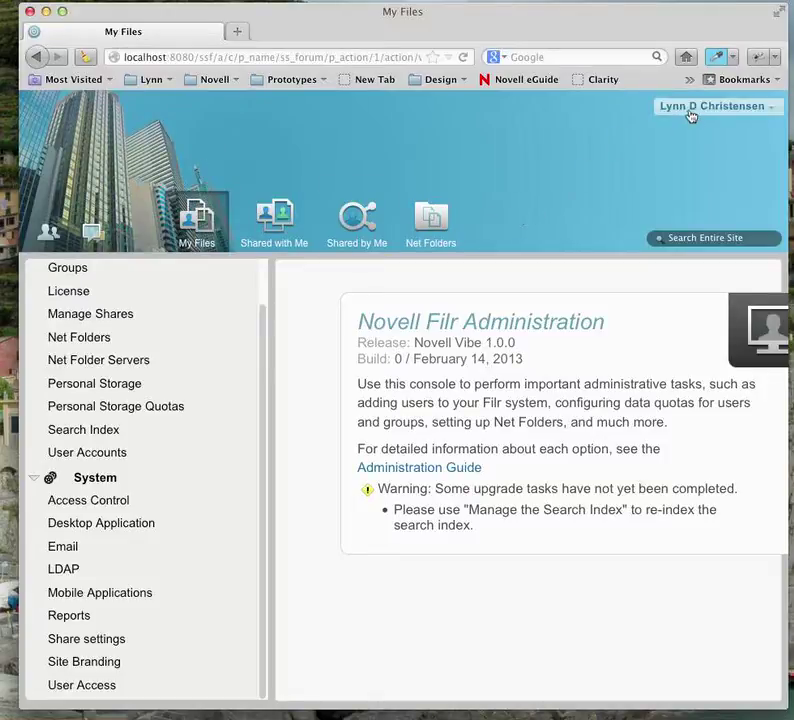
- Switch Site Branding to Use Advanced Branding and bring up the advanced editor
{"action": "left_click", "coordinate": [100, 669]}
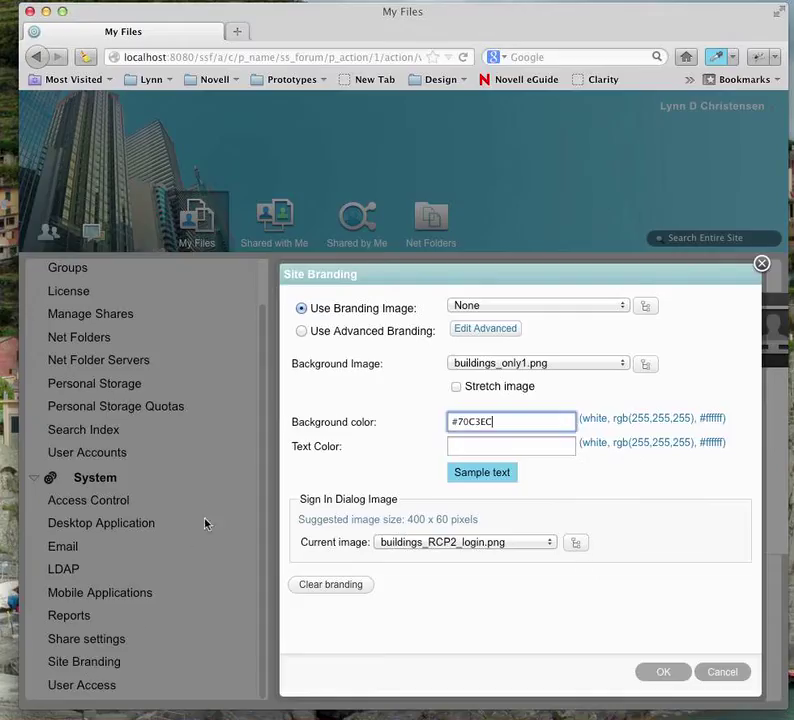
{"action": "left_click", "coordinate": [301, 332]}
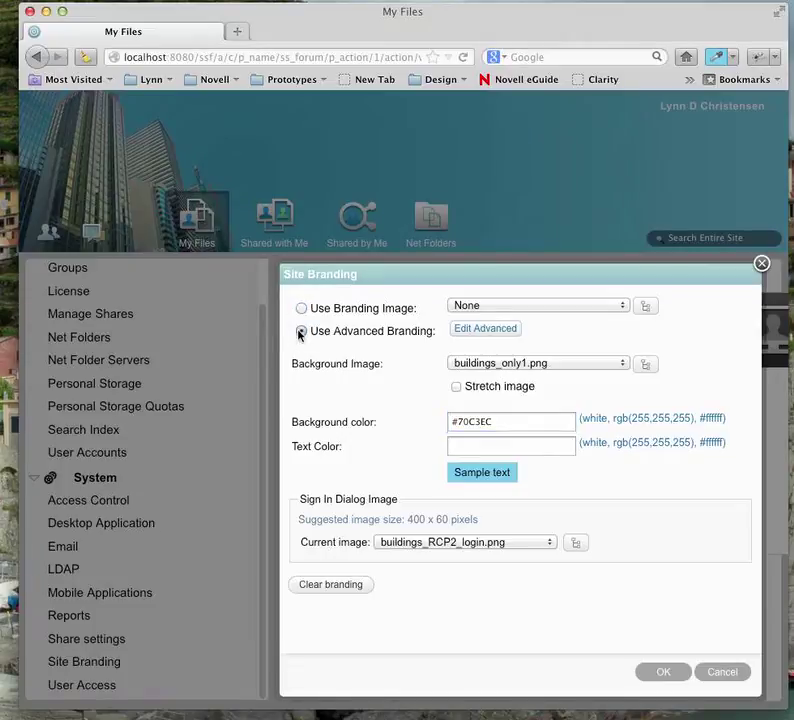
{"action": "left_click", "coordinate": [487, 335]}
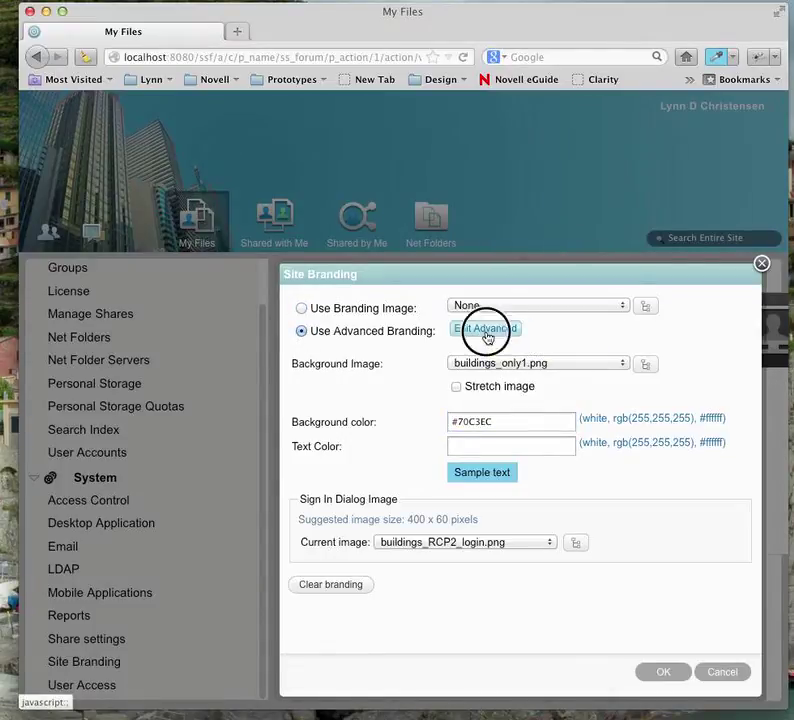
{"action": "left_click_drag", "start_coordinate": [553, 342], "coordinate": [458, 339]}
- Enter 'XYZ Company' as white text at font size 7 (36pt) and confirm it
{"action": "left_click", "coordinate": [245, 404]}
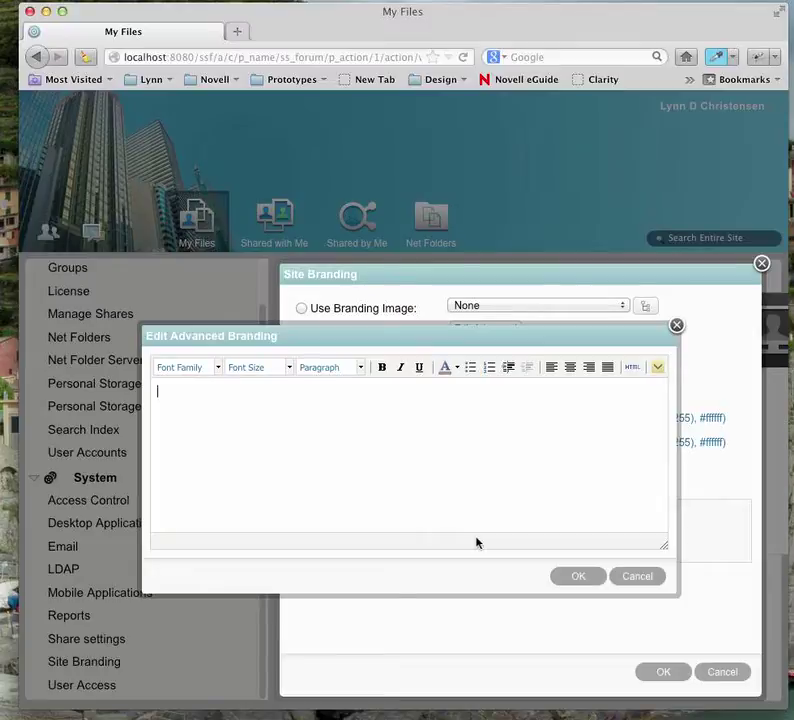
{"action": "type", "text": "XYZ Compan"}
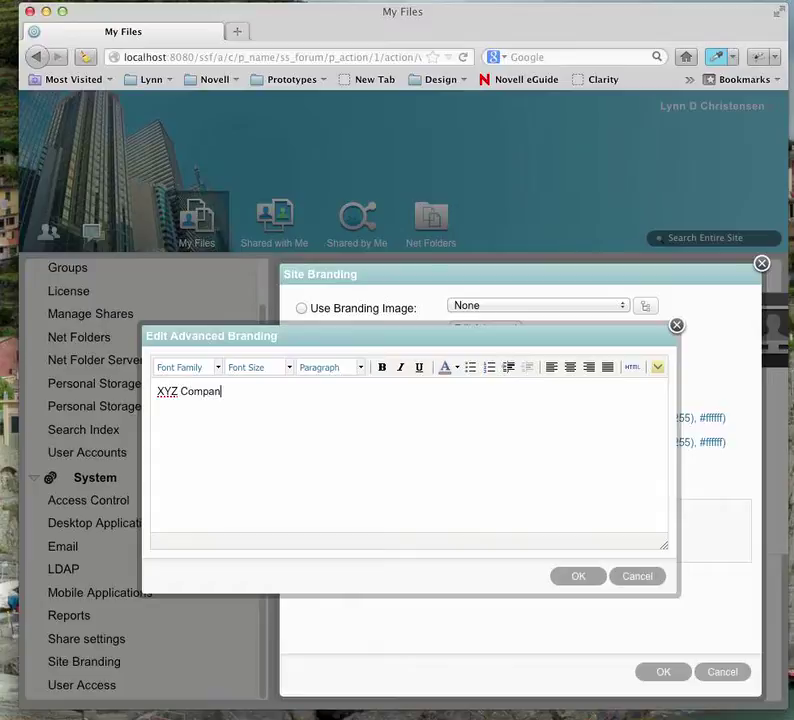
{"action": "type", "text": "y"}
{"action": "key", "text": "shift+Left"}
{"action": "key", "text": "shift+Left"}
{"action": "key", "text": "shift+Left"}
{"action": "key", "text": "shift+Left"}
{"action": "key", "text": "shift+Left"}
{"action": "key", "text": "shift+Left"}
{"action": "key", "text": "shift+Left"}
{"action": "key", "text": "shift+Left"}
{"action": "key", "text": "shift+Left"}
{"action": "key", "text": "shift+Left"}
{"action": "key", "text": "super+c"}
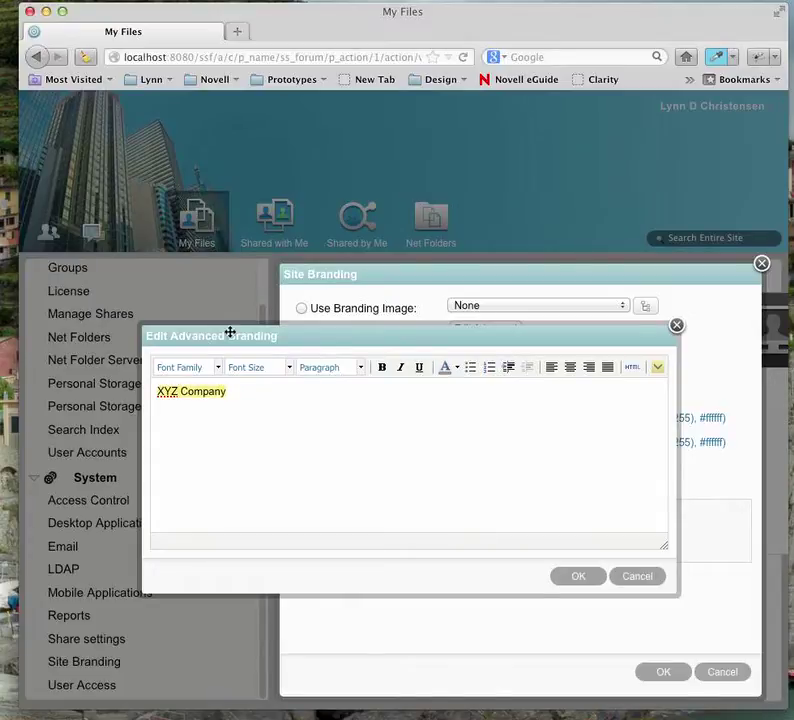
{"action": "left_click", "coordinate": [290, 367]}
{"action": "left_click_drag", "start_coordinate": [340, 437], "coordinate": [338, 494]}
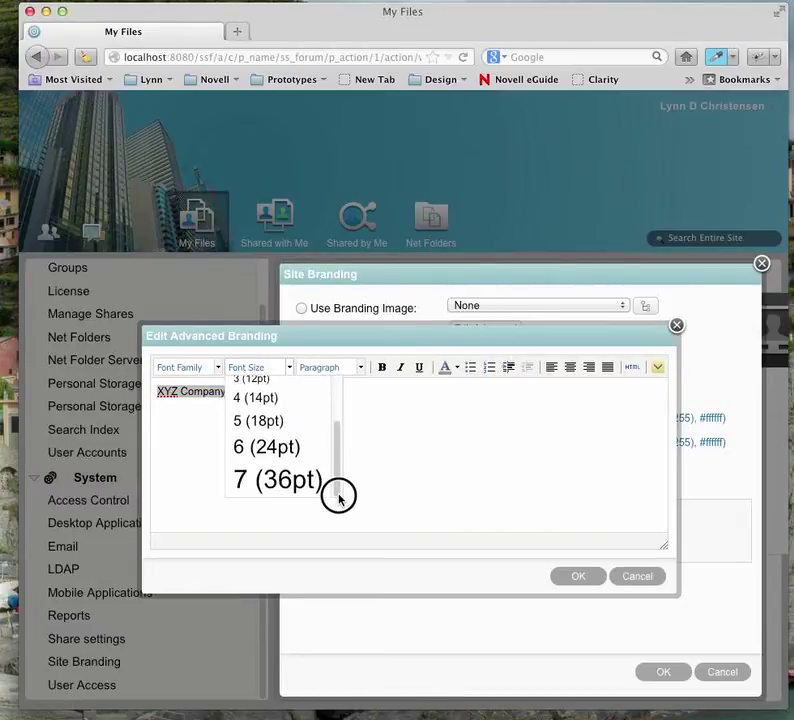
{"action": "left_click", "coordinate": [286, 478]}
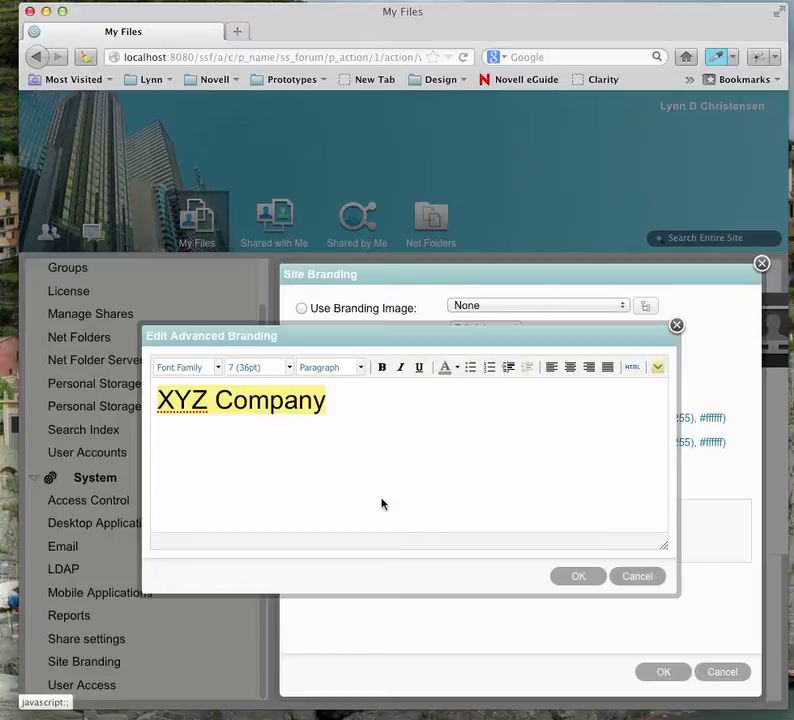
{"action": "left_click", "coordinate": [457, 368]}
{"action": "left_click", "coordinate": [540, 438]}
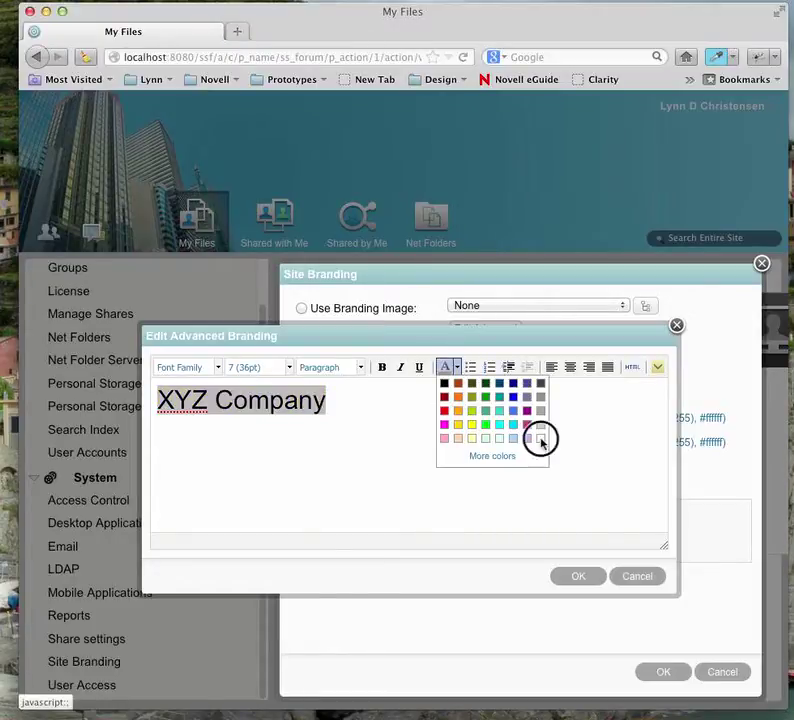
{"action": "left_click", "coordinate": [580, 578]}
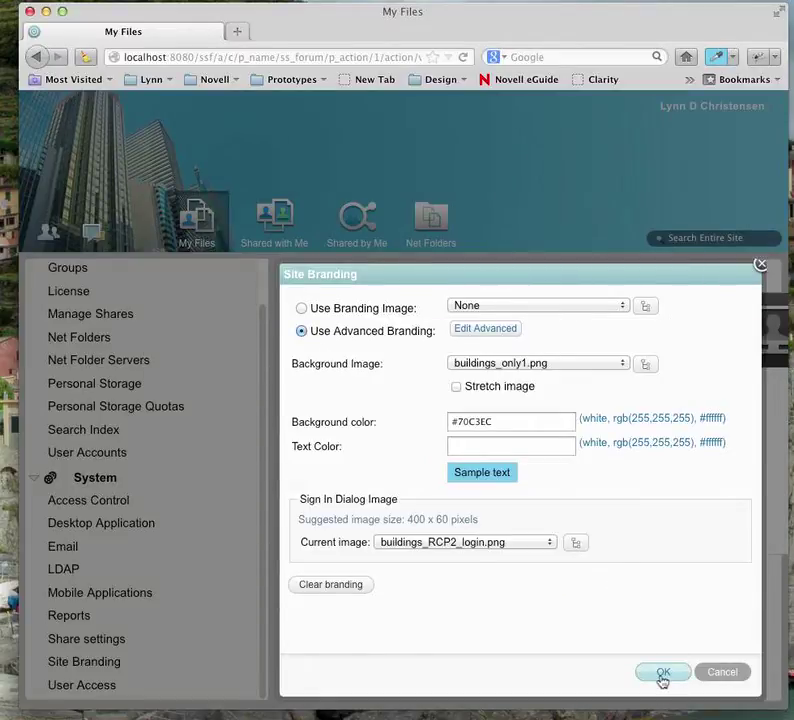
- Save the branding so white 'XYZ Company' appears over the buildings, then reopen Site Branding
{"action": "left_click", "coordinate": [662, 676]}
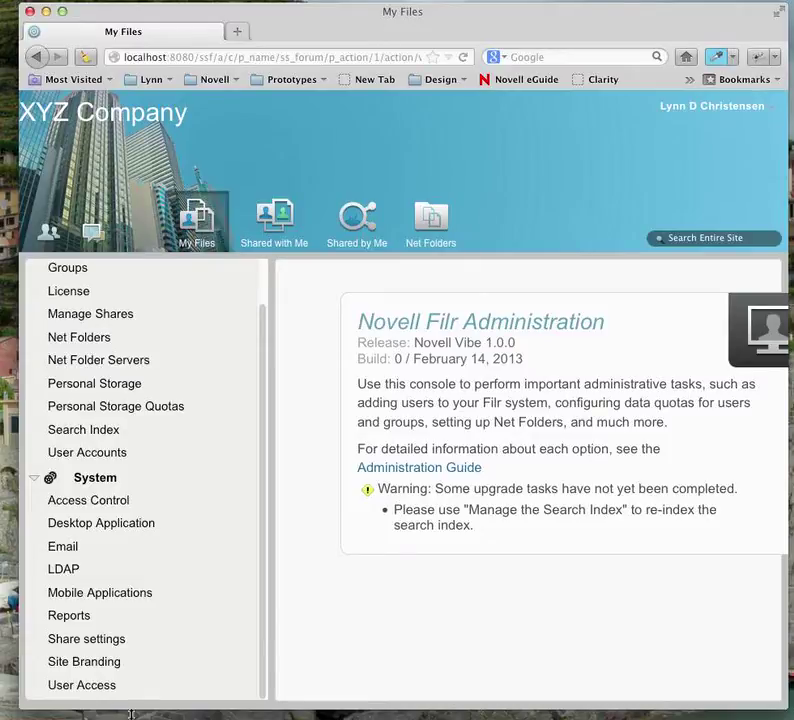
{"action": "left_click", "coordinate": [101, 661]}
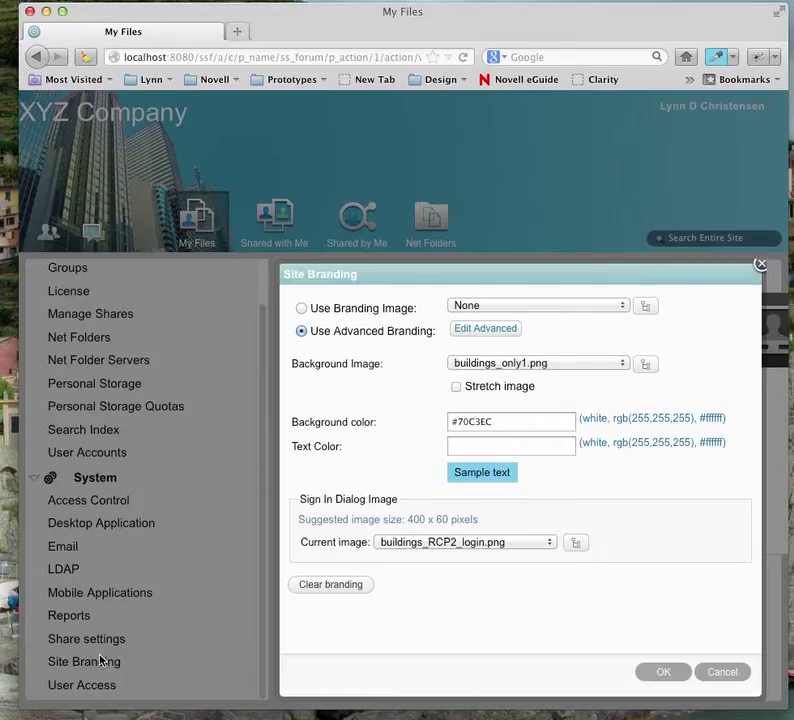
- Reopen the advanced branding editor and open the HTML source window for its content
{"action": "left_click", "coordinate": [483, 333]}
{"action": "left_click_drag", "start_coordinate": [488, 340], "coordinate": [357, 318]}
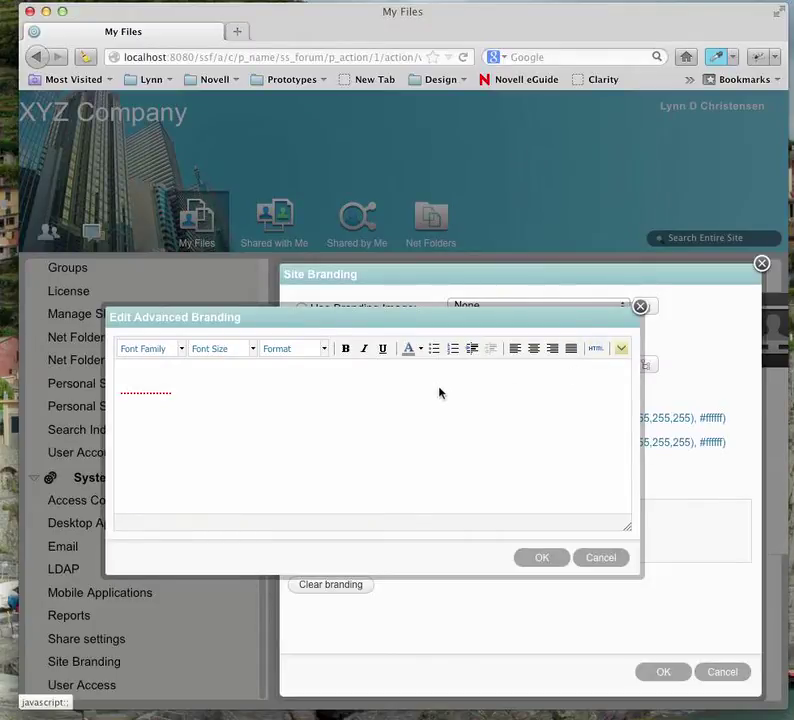
{"action": "key", "text": "super+v"}
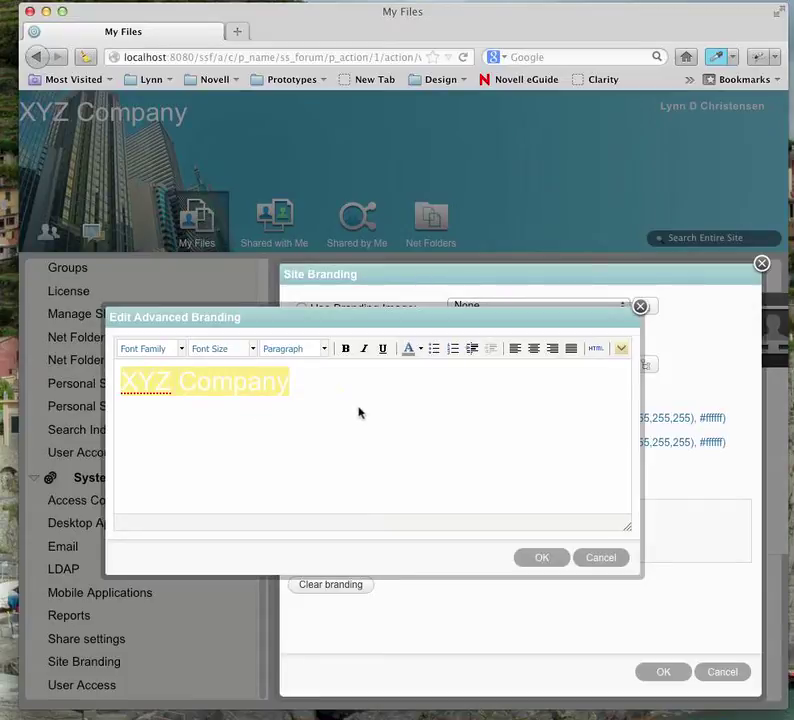
{"action": "key", "text": "super+z"}
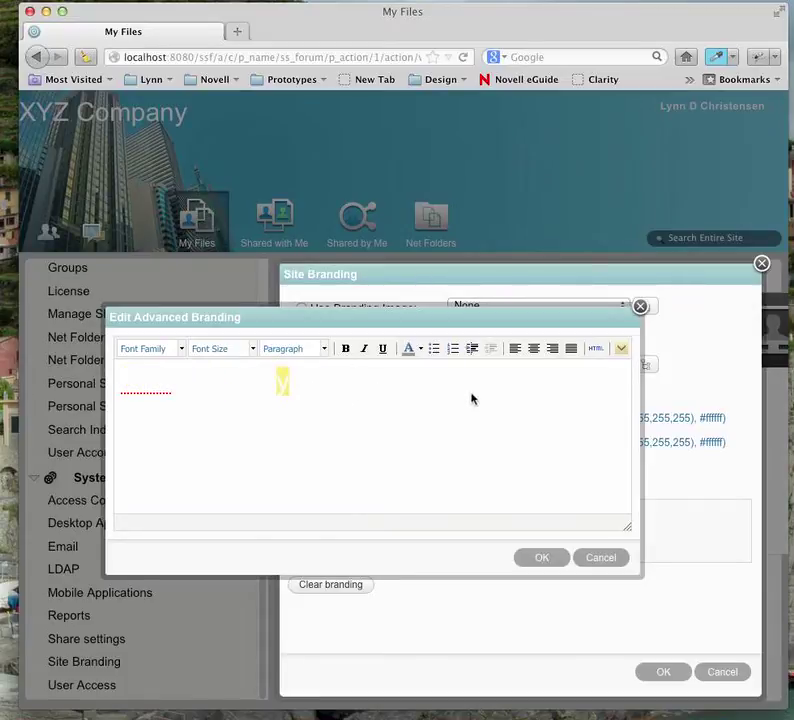
{"action": "left_click", "coordinate": [597, 348]}
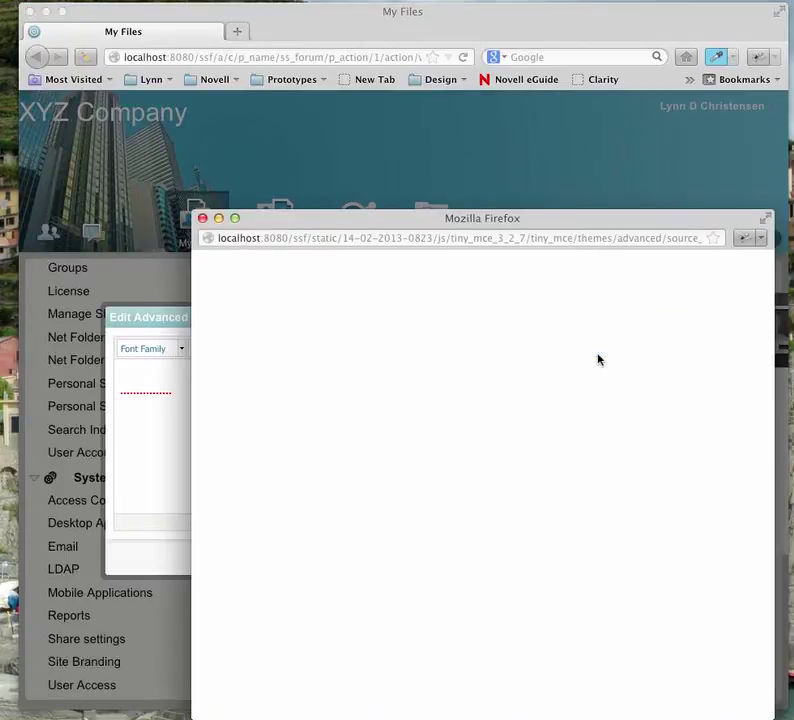
- Change the opening <p> tag of the branding markup into a <div>
{"action": "left_click_drag", "start_coordinate": [482, 227], "coordinate": [407, 199]}
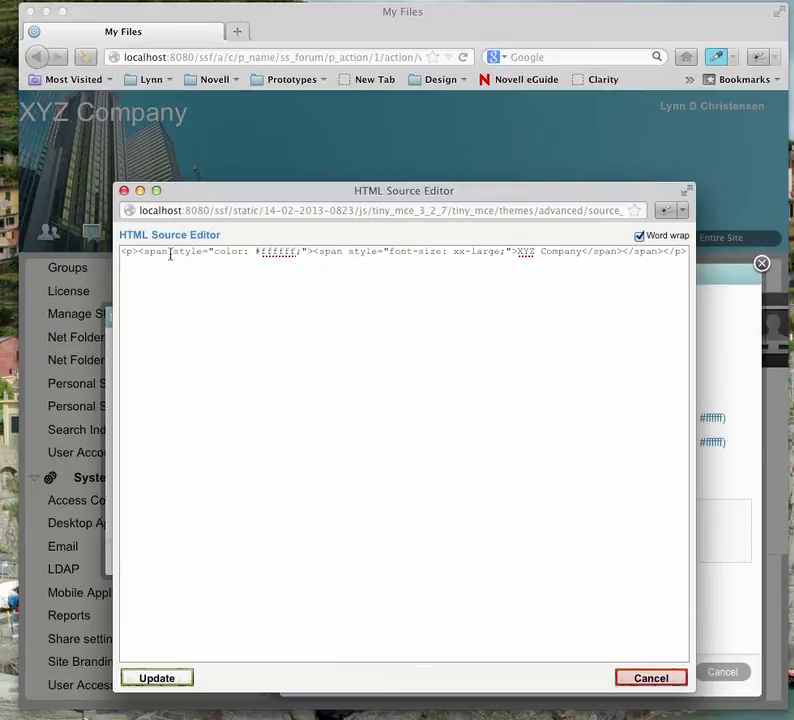
{"action": "left_click_drag", "start_coordinate": [168, 253], "coordinate": [121, 253]}
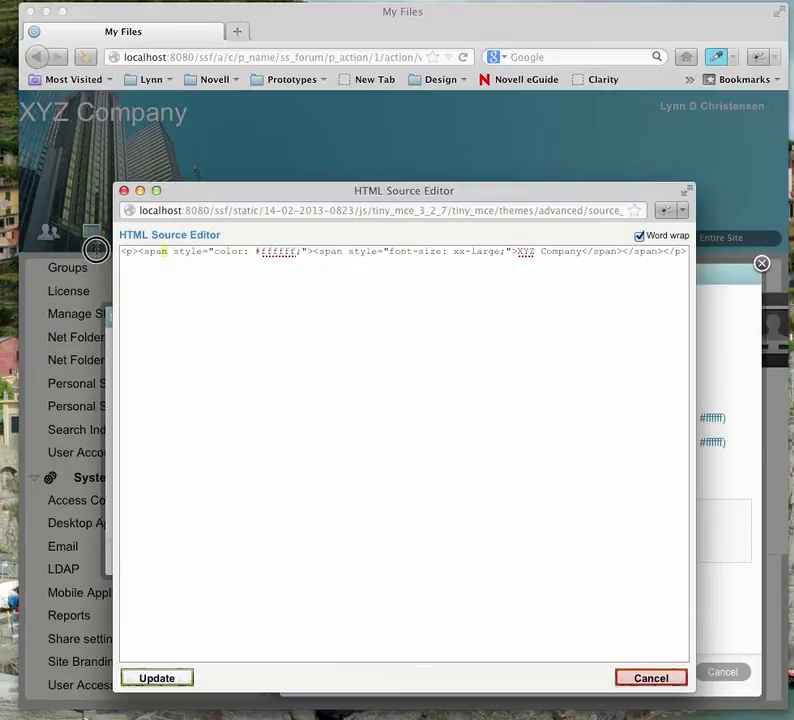
{"action": "left_click", "coordinate": [165, 267]}
{"action": "left_click", "coordinate": [131, 253]}
{"action": "type", "text": "d"}
{"action": "key", "text": "BackSpace"}
{"action": "key", "text": "BackSpace"}
{"action": "type", "text": "div"}
{"action": "key", "text": "Right"}
{"action": "key", "text": "Delete"}
{"action": "key", "text": "Delete"}
{"action": "key", "text": "Delete"}
{"action": "key", "text": "Delete"}
{"action": "key", "text": "Delete"}
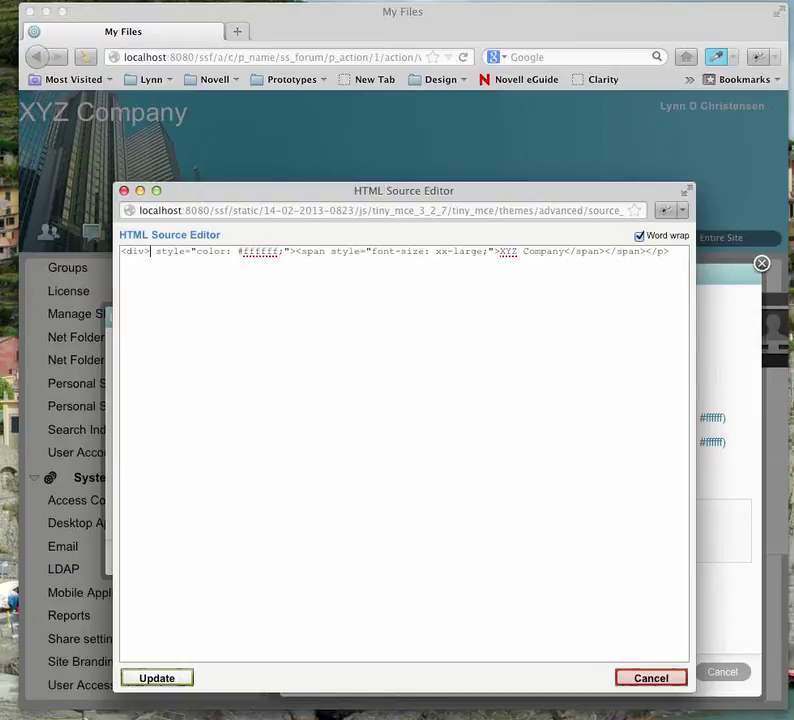
{"action": "key", "text": "BackSpace"}
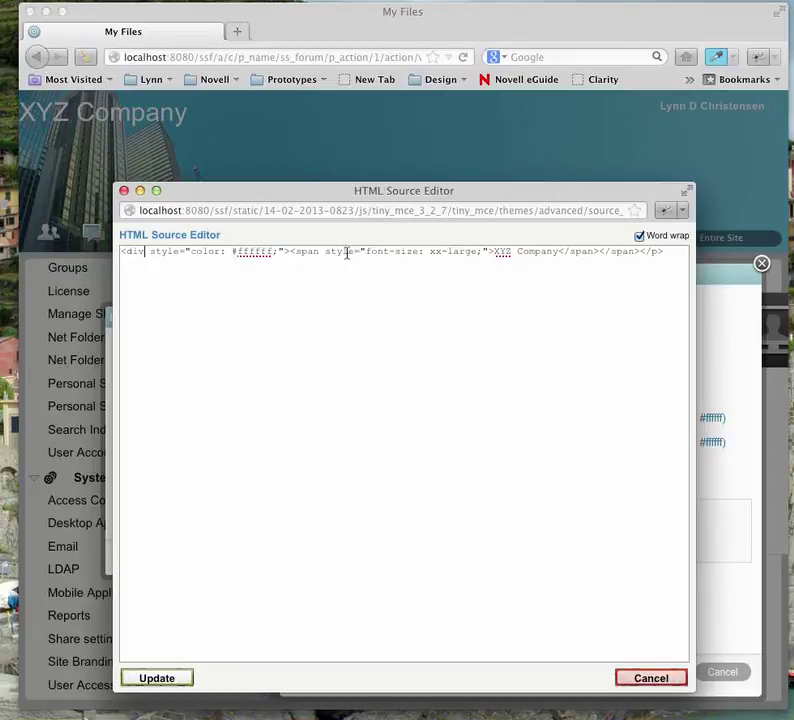
- Remove the span markup, set font-size to 28px, and close the element with </div>
{"action": "left_click_drag", "start_coordinate": [364, 253], "coordinate": [285, 254]}
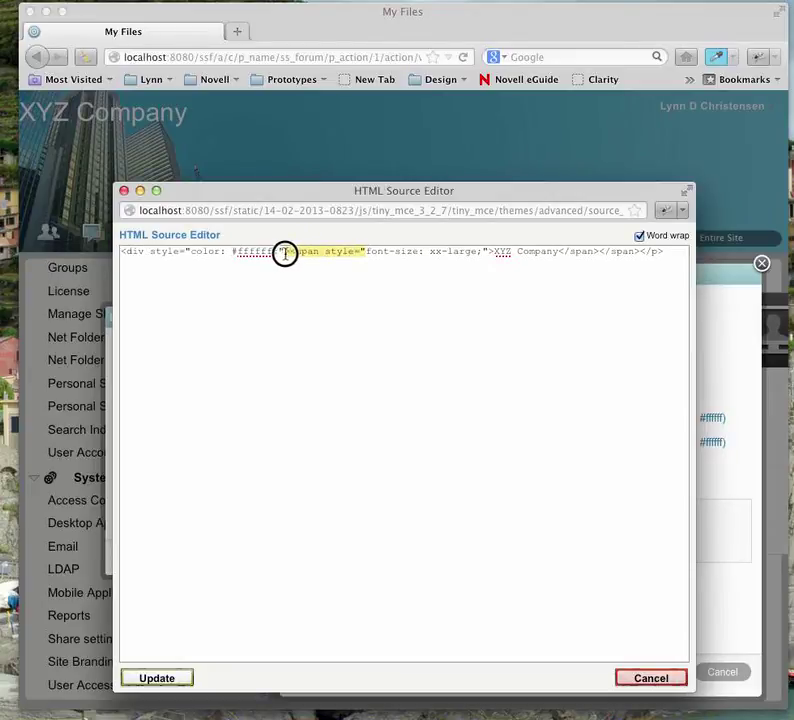
{"action": "key", "text": "BackSpace"}
{"action": "key", "text": "BackSpace"}
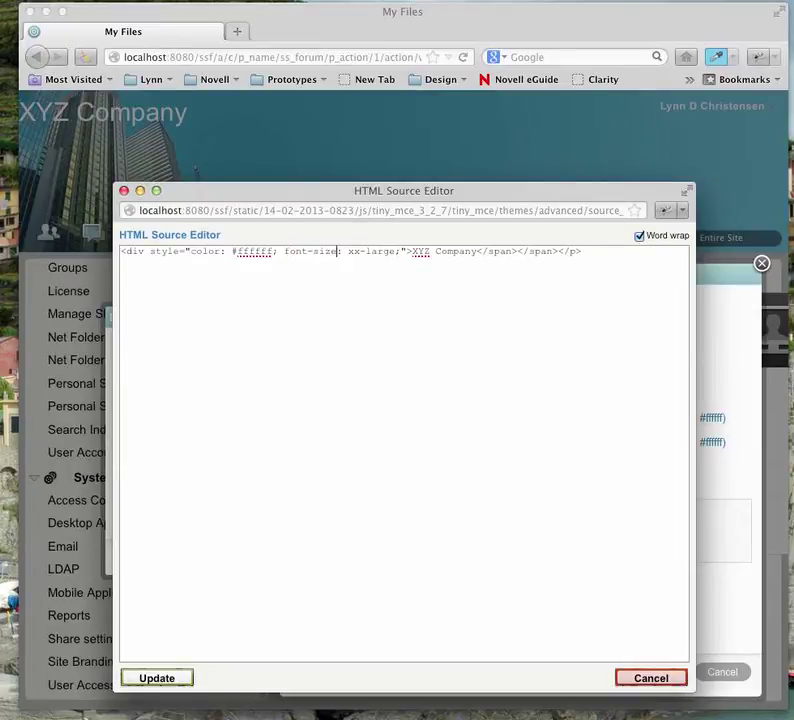
{"action": "key", "text": "Delete"}
{"action": "key", "text": "Delete"}
{"action": "key", "text": "Delete"}
{"action": "key", "text": "Delete"}
{"action": "key", "text": "Delete"}
{"action": "key", "text": "Delete"}
{"action": "key", "text": "Delete"}
{"action": "key", "text": "Delete"}
{"action": "key", "text": "Delete"}
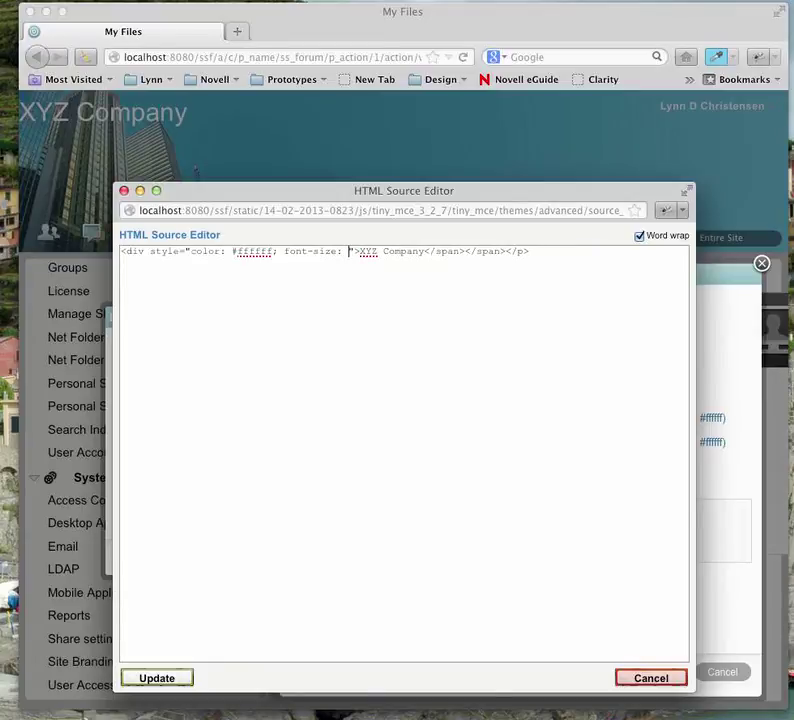
{"action": "type", "text": "28px;"}
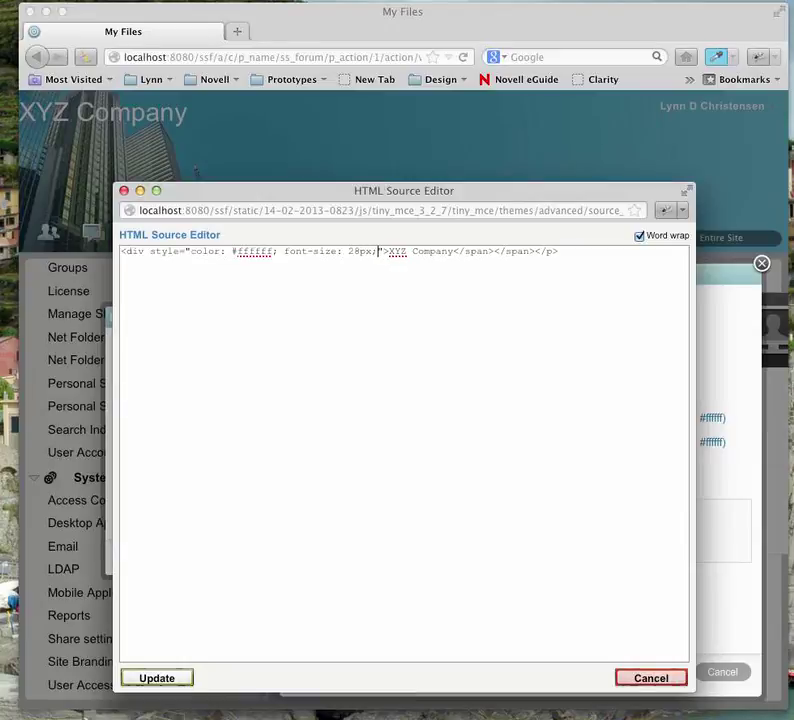
{"action": "left_click", "coordinate": [538, 251]}
{"action": "key", "text": "BackSpace"}
{"action": "key", "text": "BackSpace"}
{"action": "key", "text": "BackSpace"}
{"action": "key", "text": "BackSpace"}
{"action": "key", "text": "BackSpace"}
{"action": "key", "text": "BackSpace"}
{"action": "key", "text": "BackSpace"}
{"action": "key", "text": "BackSpace"}
{"action": "key", "text": "BackSpace"}
{"action": "key", "text": "BackSpace"}
{"action": "key", "text": "BackSpace"}
{"action": "key", "text": "BackSpace"}
{"action": "key", "text": "BackSpace"}
{"action": "key", "text": "BackSpace"}
{"action": "key", "text": "BackSpace"}
{"action": "left_click", "coordinate": [459, 251]}
{"action": "key", "text": "BackSpace"}
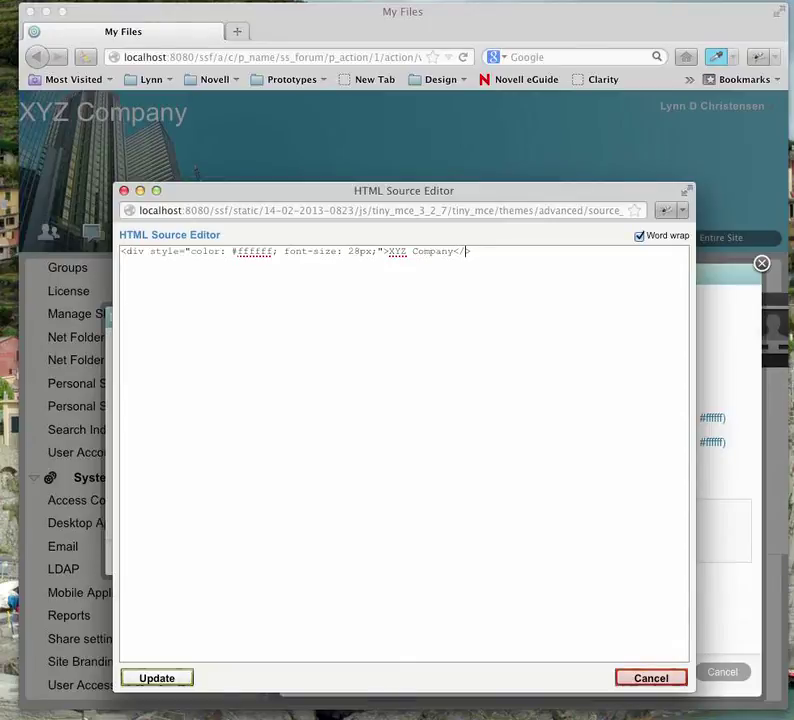
{"action": "type", "text": "div"}
- Add 'margin-left: 150px; margin-top: 15px;' to the div style and apply it to the branding
{"action": "left_click", "coordinate": [378, 252]}
{"action": "type", "text": "margin"}
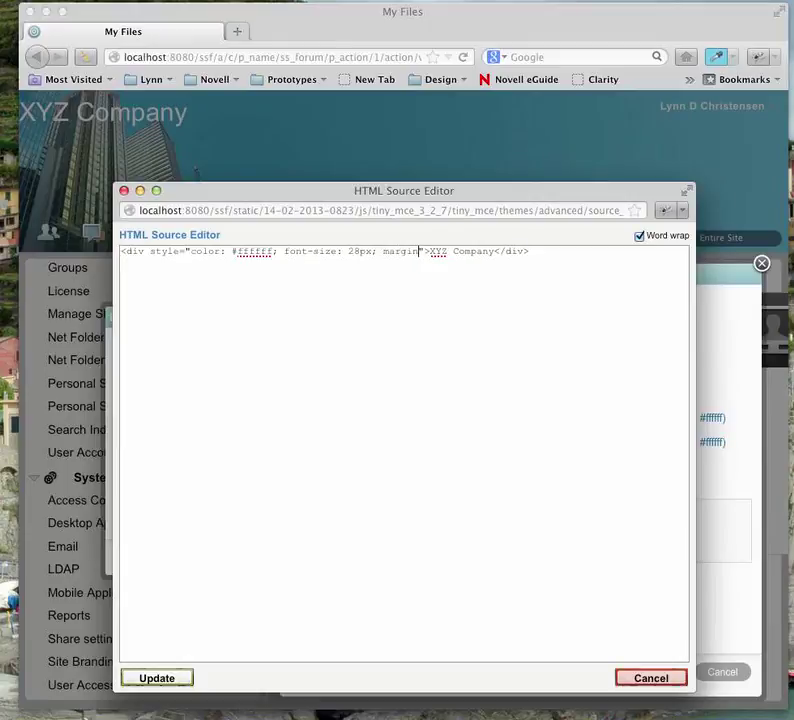
{"action": "type", "text": "-left: "}
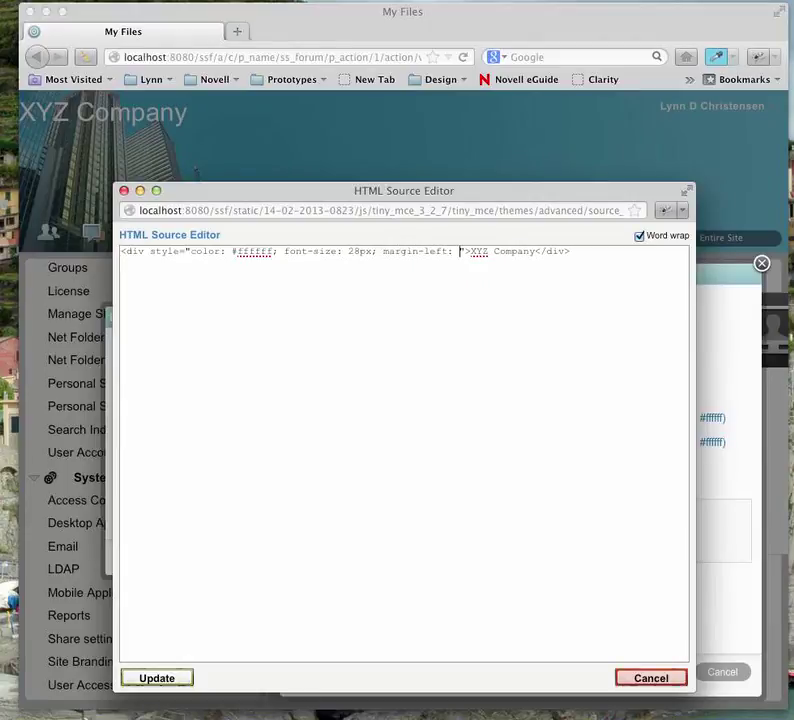
{"action": "type", "text": "150px;"}
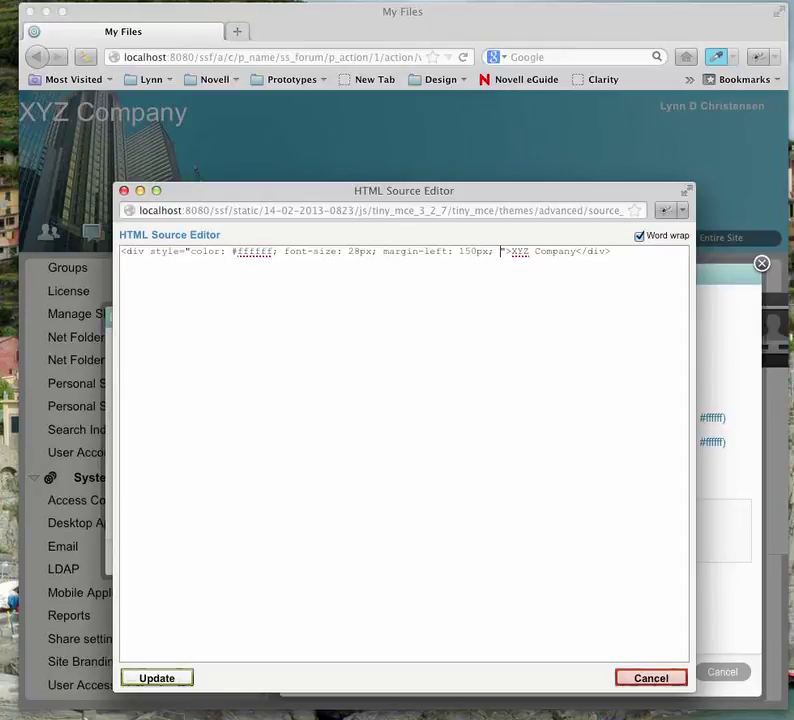
{"action": "type", "text": " margin-"}
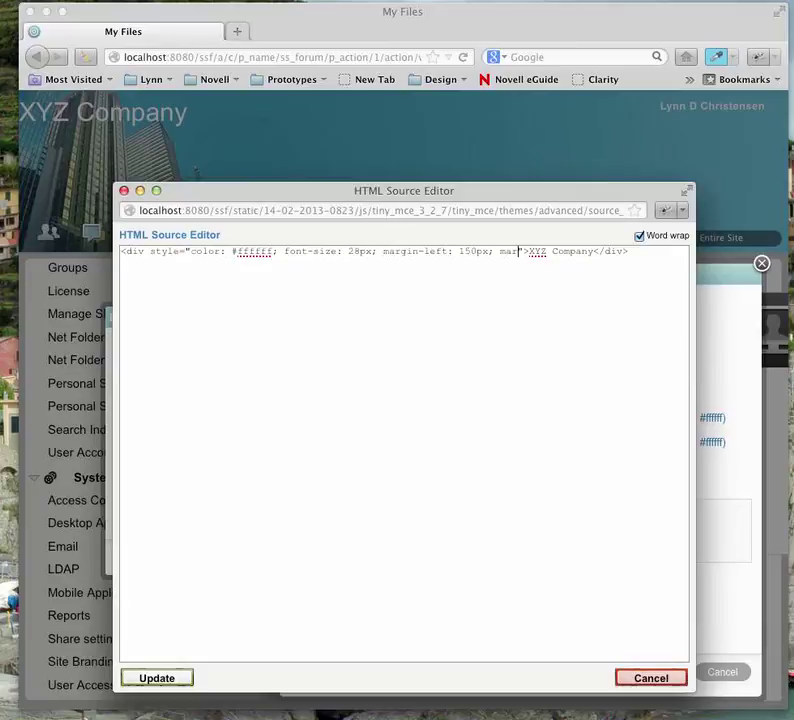
{"action": "type", "text": "top: "}
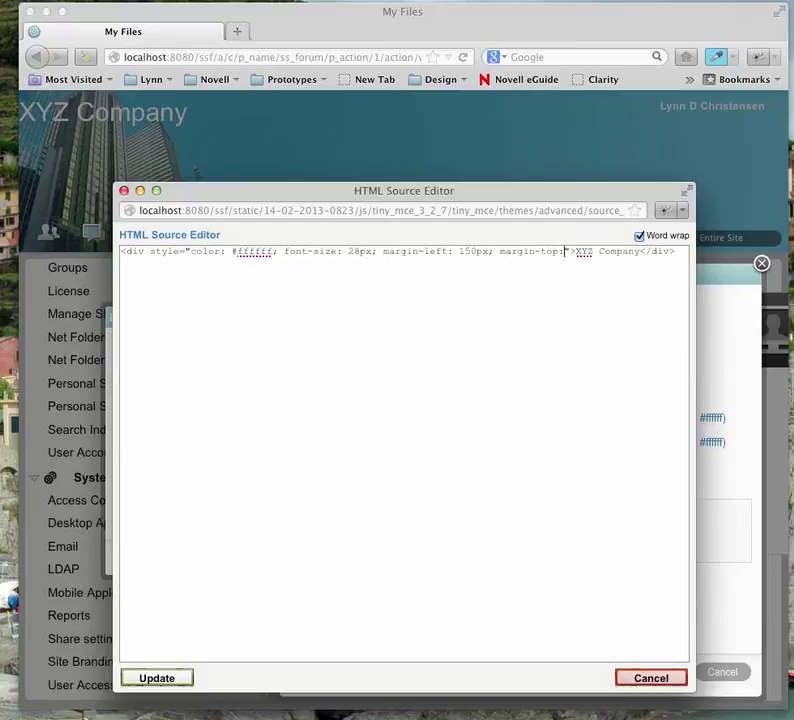
{"action": "type", "text": "15px"}
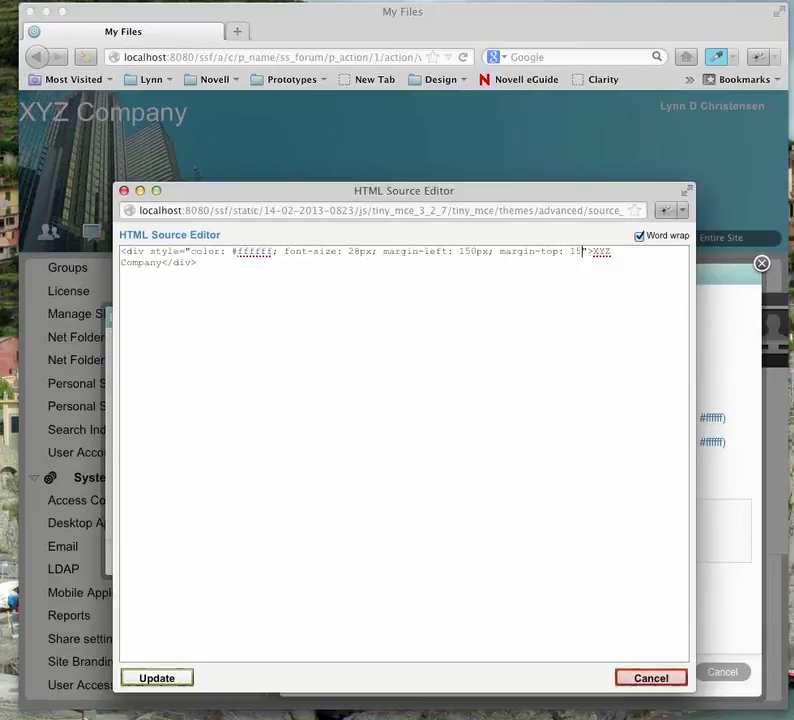
{"action": "type", "text": ";"}
{"action": "left_click", "coordinate": [184, 679]}
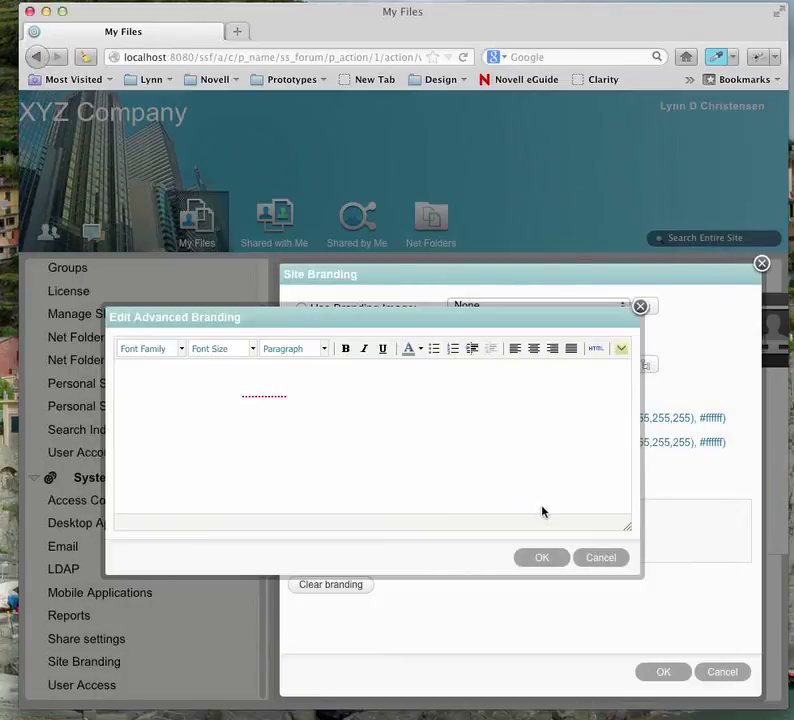
{"action": "left_click", "coordinate": [539, 561]}
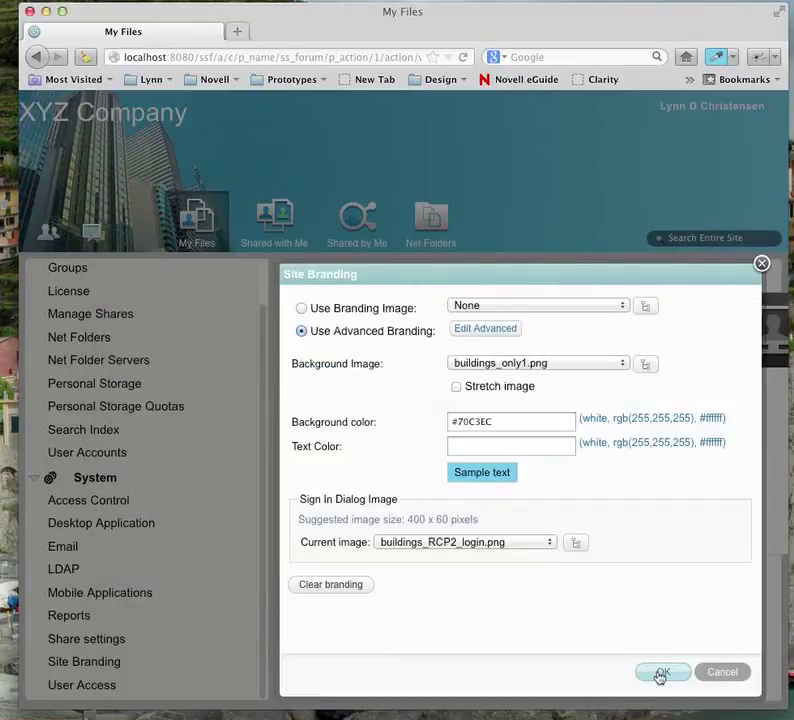
- Save the branding, then return to Site Branding through the Administration Console
{"action": "left_click", "coordinate": [660, 676]}
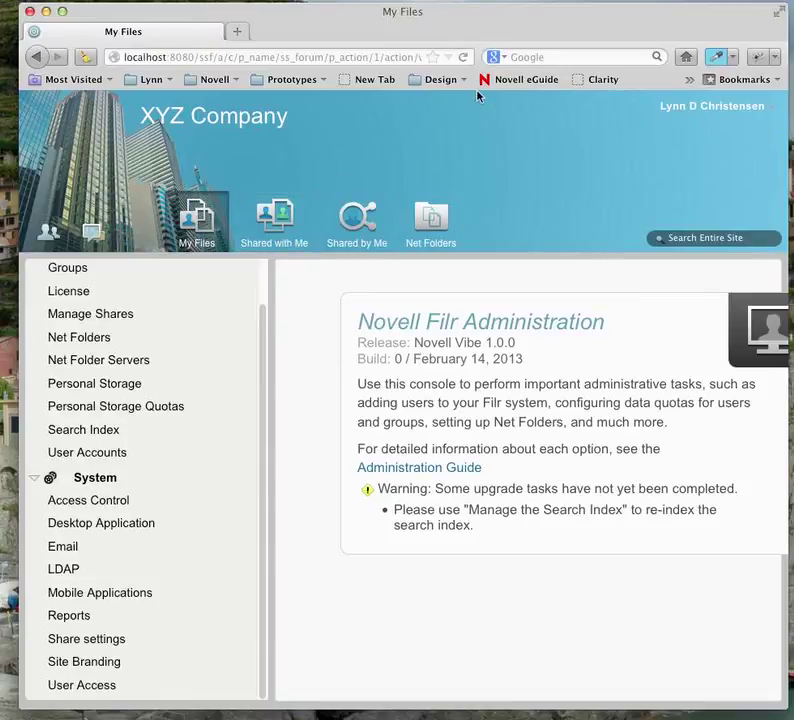
{"action": "left_click", "coordinate": [688, 108]}
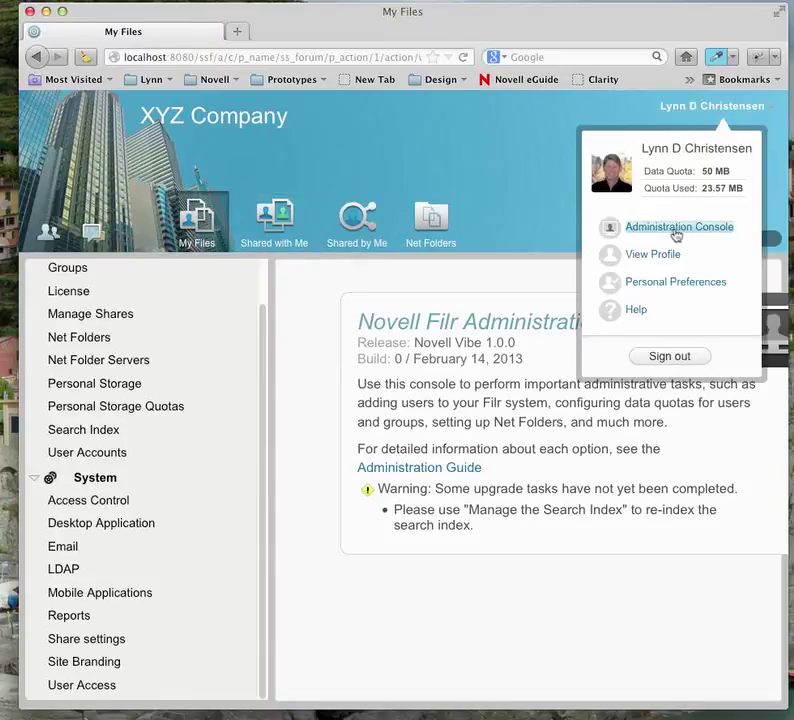
{"action": "left_click", "coordinate": [673, 229]}
{"action": "left_click", "coordinate": [64, 663]}
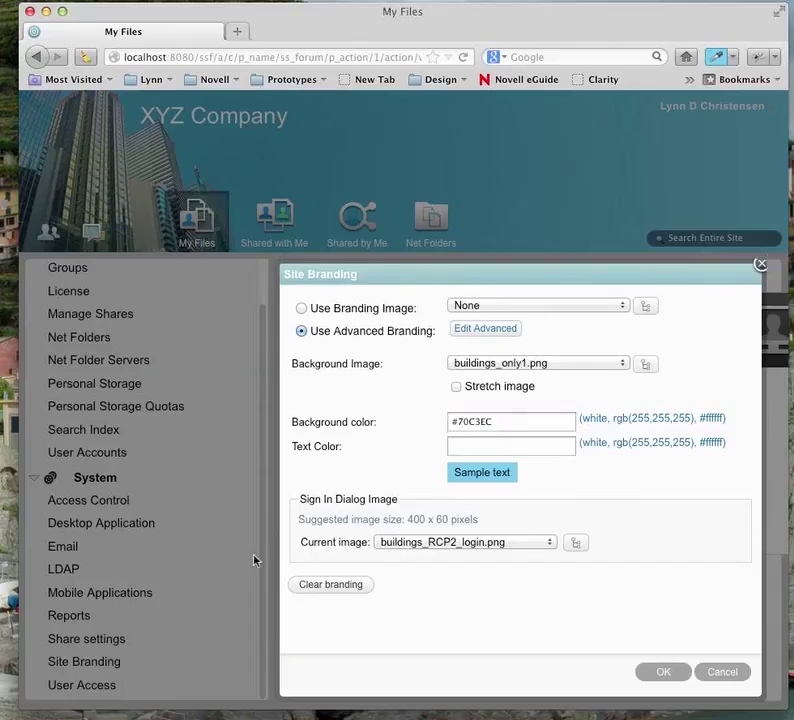
- Change the div margins to margin-left 200px and margin-top 25px, then apply and save the branding
{"action": "left_click", "coordinate": [474, 329]}
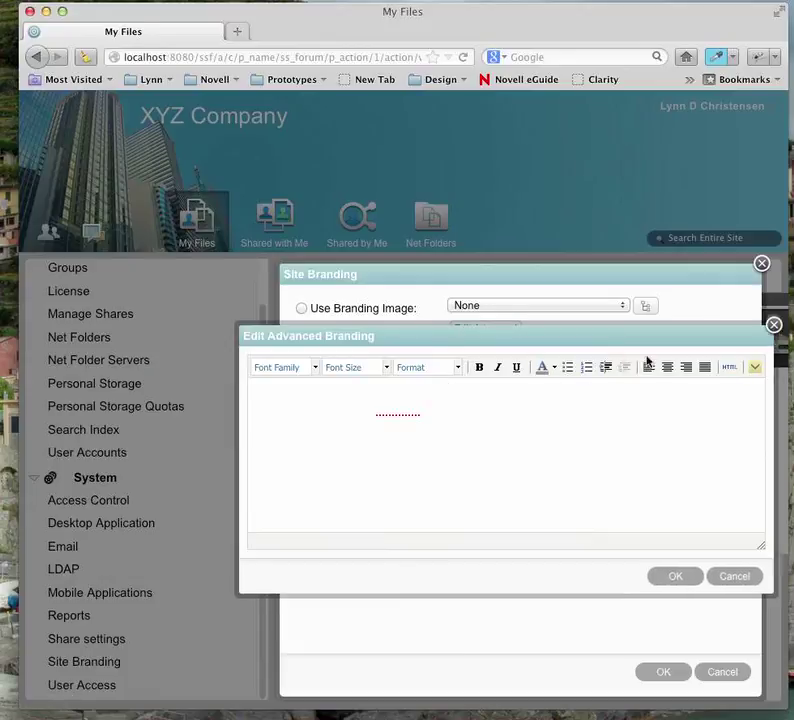
{"action": "left_click", "coordinate": [728, 368]}
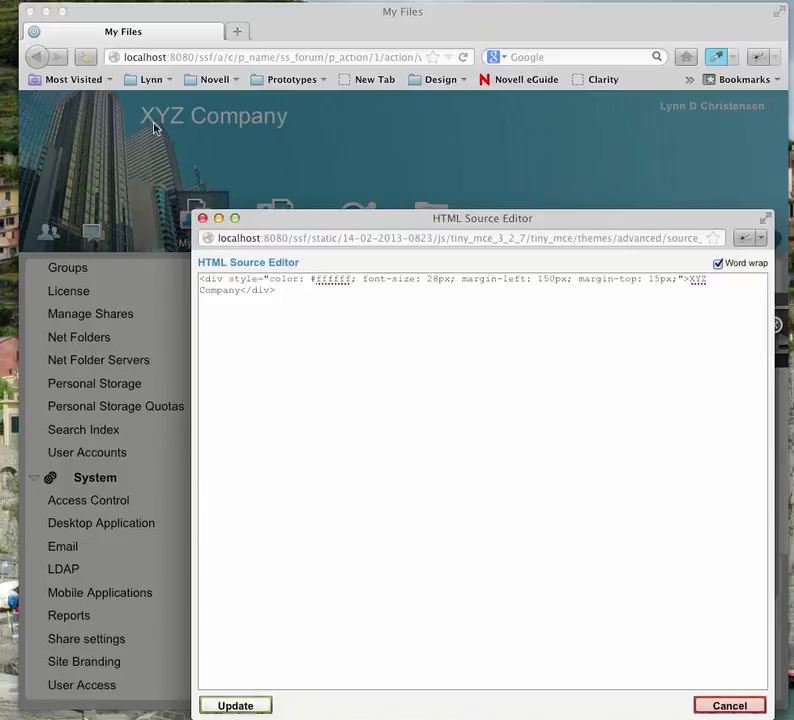
{"action": "left_click", "coordinate": [555, 279]}
{"action": "key", "text": "BackSpace"}
{"action": "key", "text": "BackSpace"}
{"action": "key", "text": "BackSpace"}
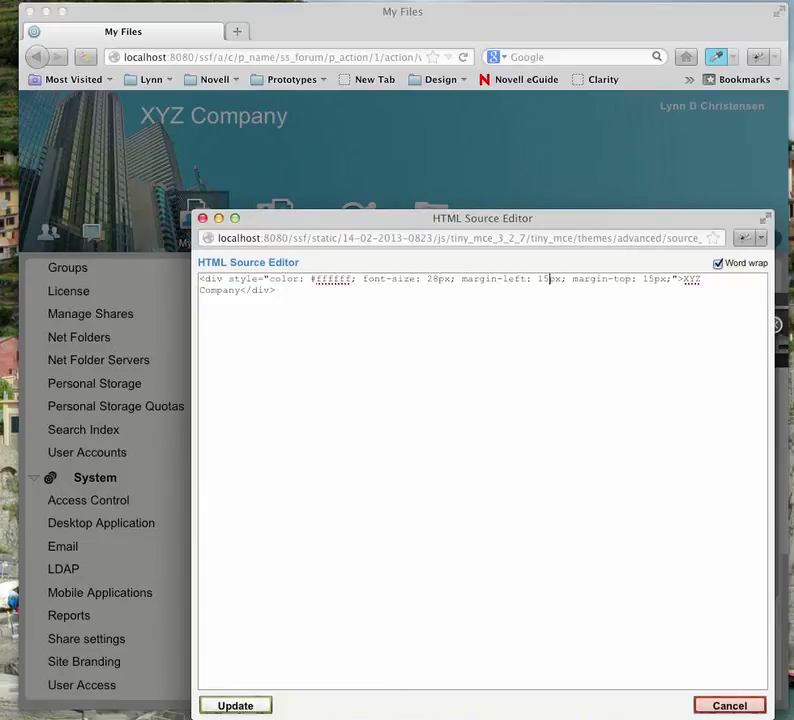
{"action": "type", "text": "200"}
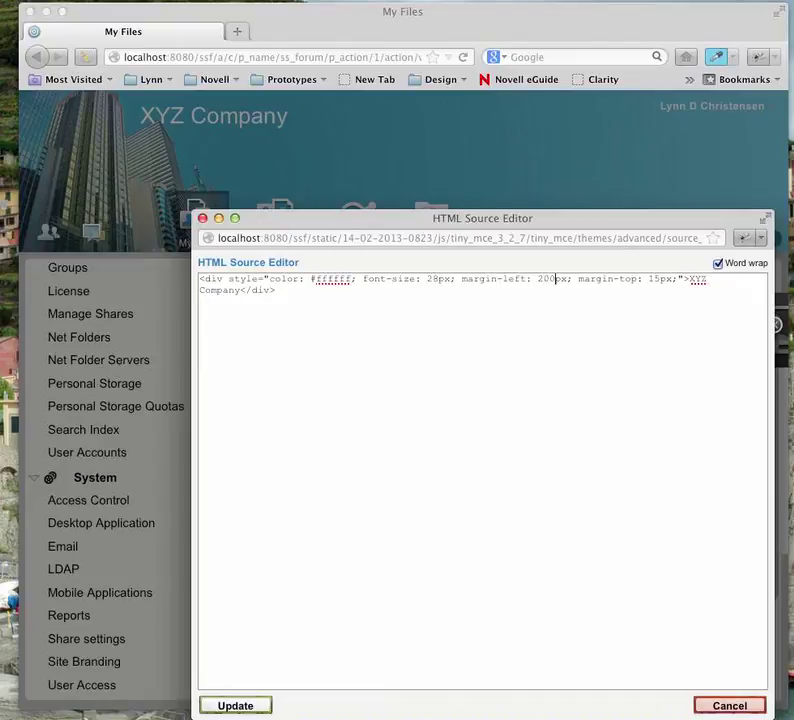
{"action": "left_click", "coordinate": [653, 279]}
{"action": "key", "text": "BackSpace"}
{"action": "type", "text": "2"}
{"action": "left_click", "coordinate": [233, 705]}
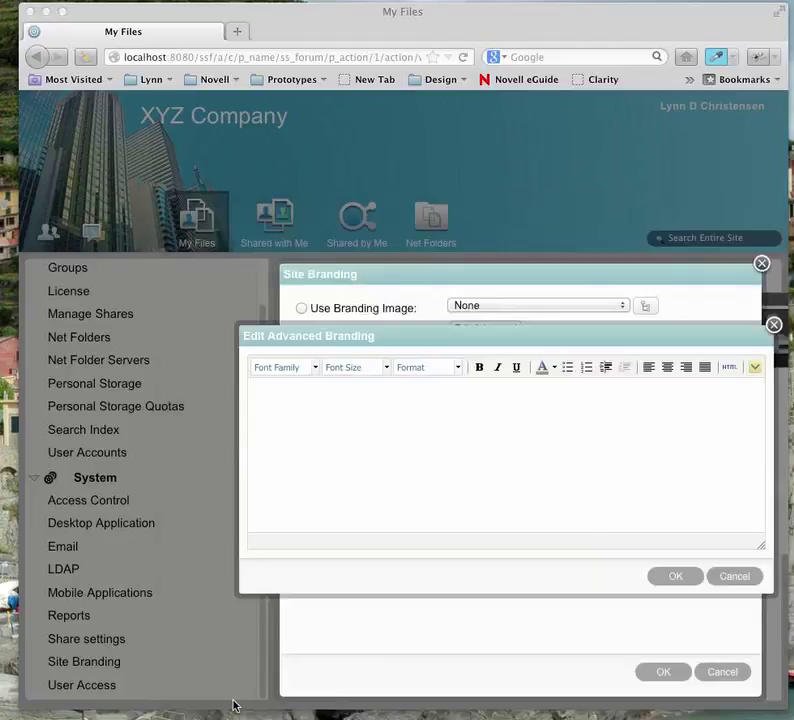
{"action": "left_click", "coordinate": [672, 577]}
{"action": "left_click", "coordinate": [662, 672]}
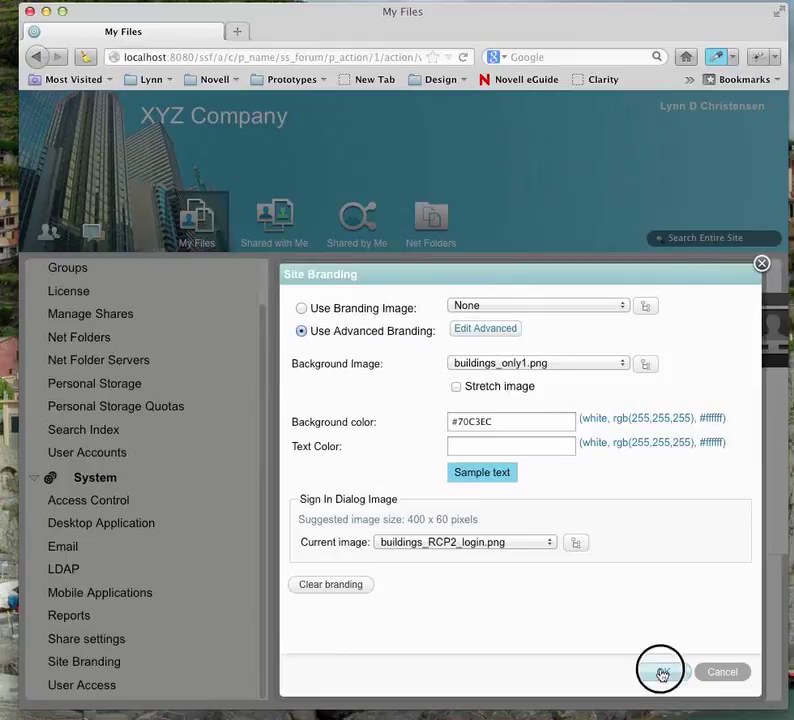